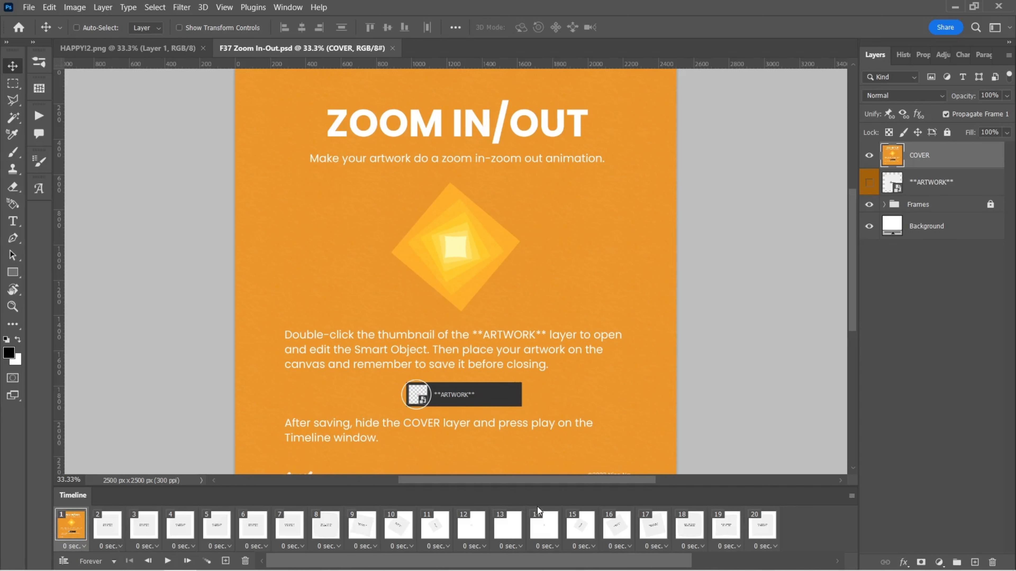
Step: Step through the timeline frames of the zoom in/out template to preview the animation, ending on frame 1
click(109, 536)
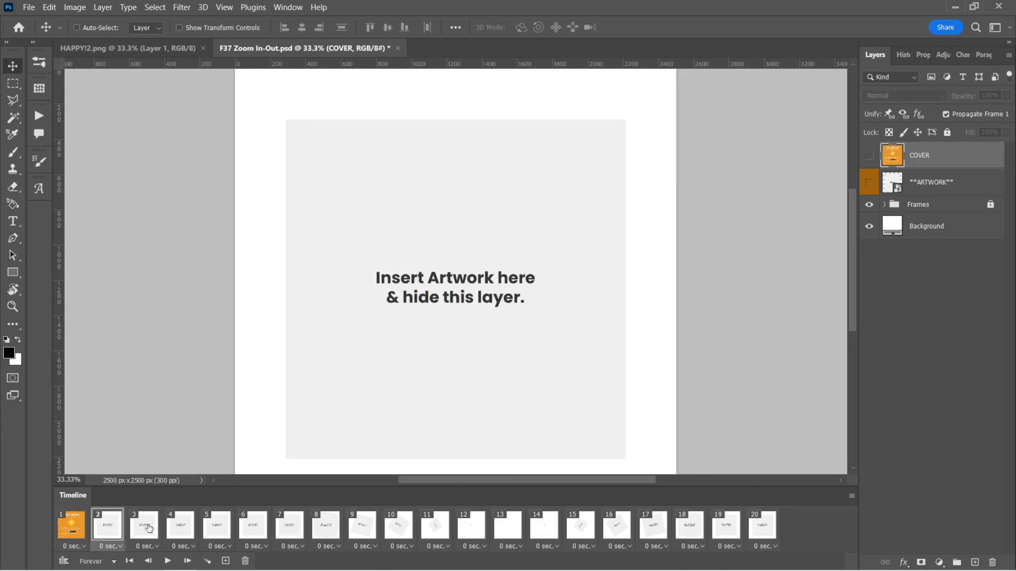
click(152, 529)
click(182, 528)
click(220, 528)
click(256, 527)
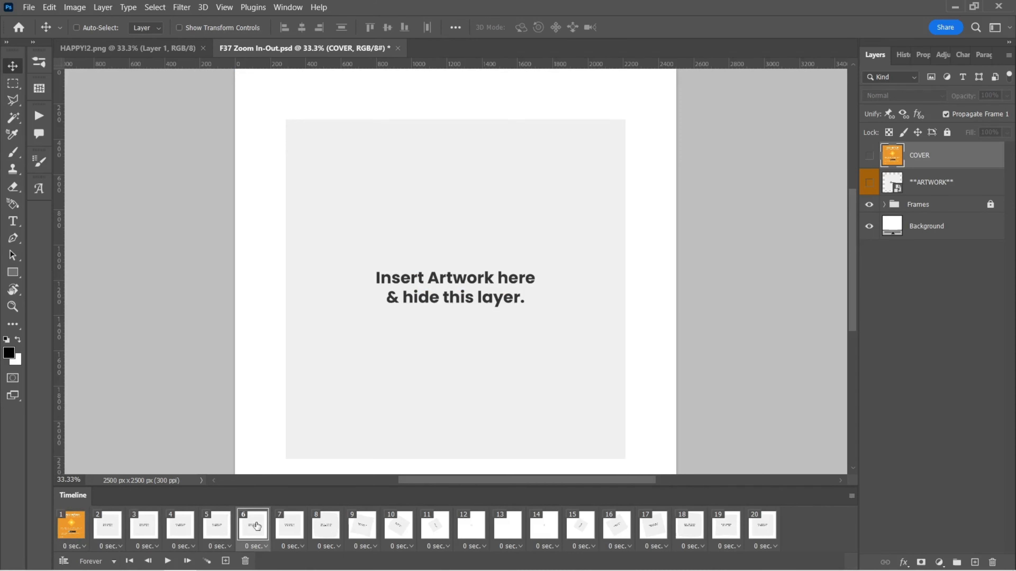
click(293, 529)
click(339, 528)
click(363, 526)
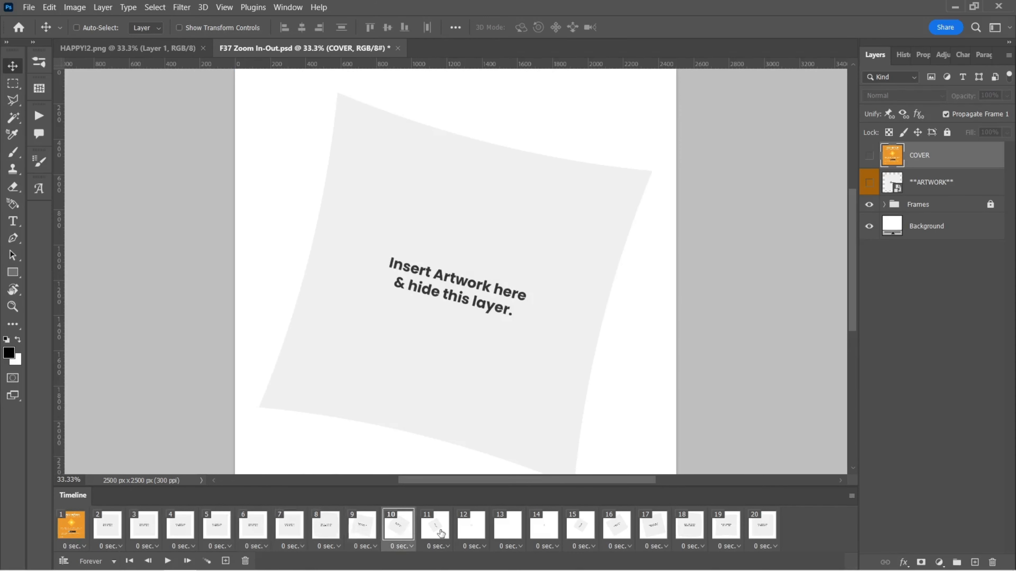
click(469, 530)
click(508, 530)
click(580, 529)
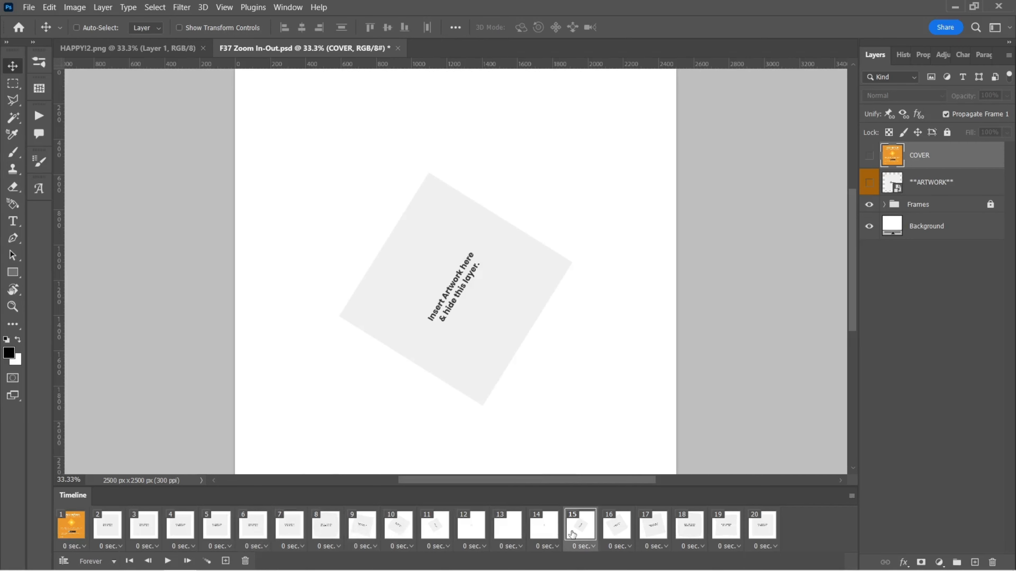
click(618, 533)
click(654, 529)
click(693, 533)
click(726, 530)
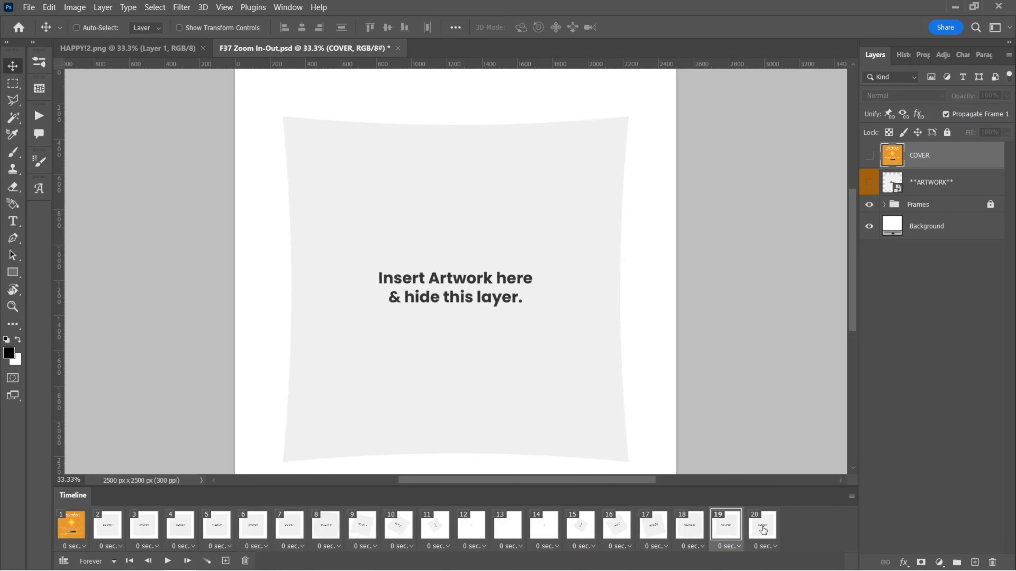
click(762, 530)
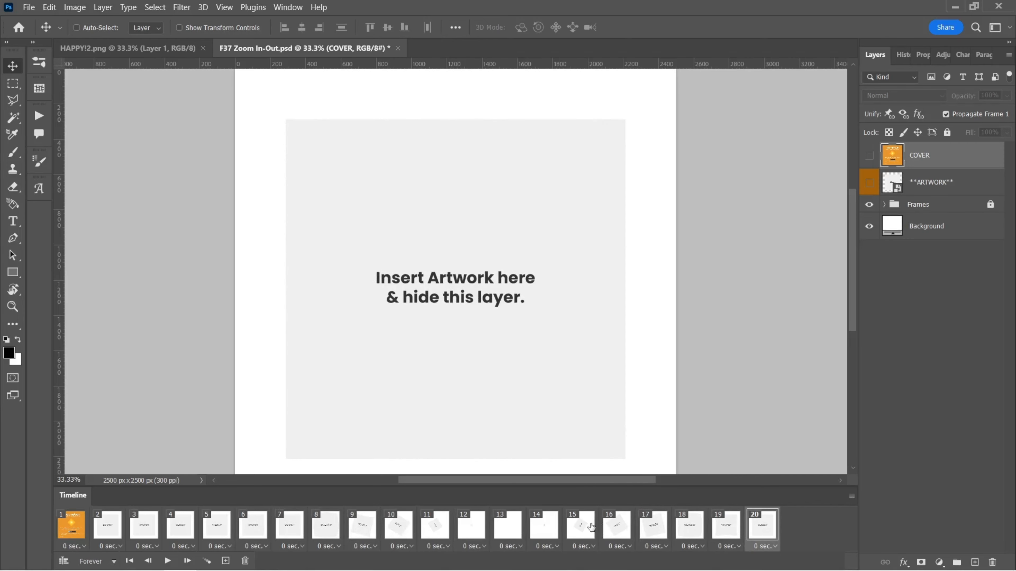
click(70, 525)
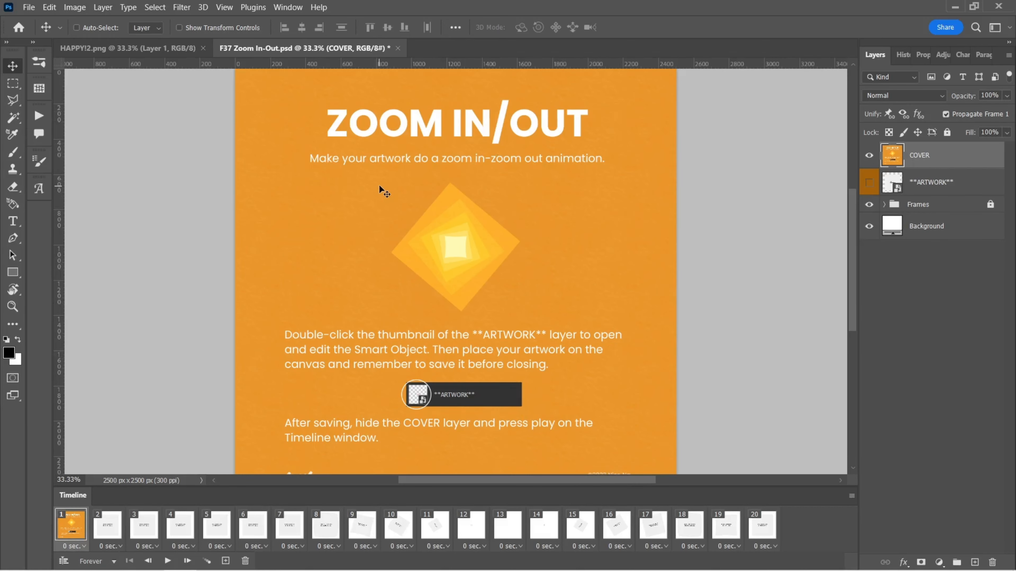
Step: Hide the COVER layer and open the **ARTWORK** smart object for editing
click(869, 156)
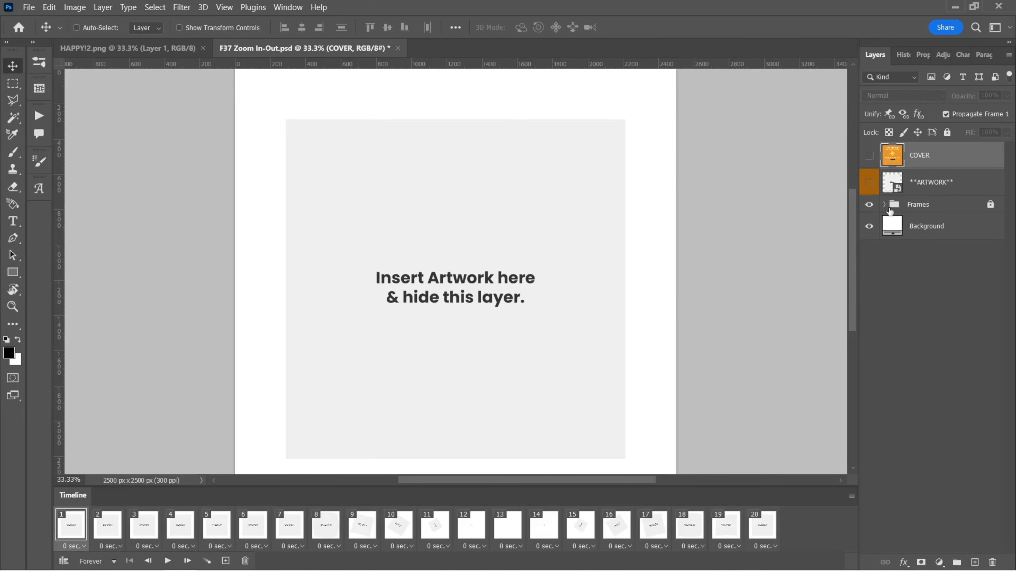
click(927, 185)
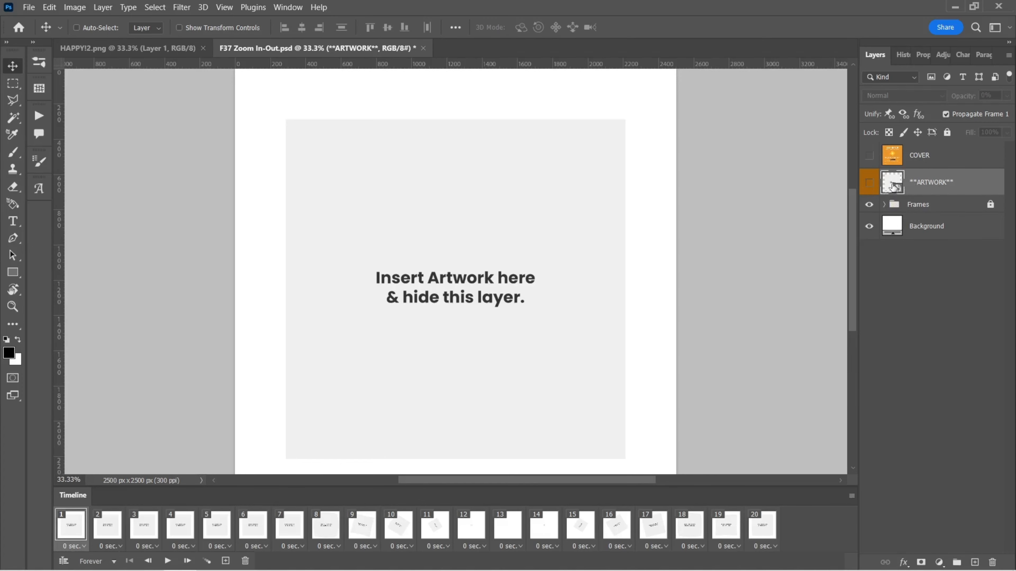
double_click(892, 184)
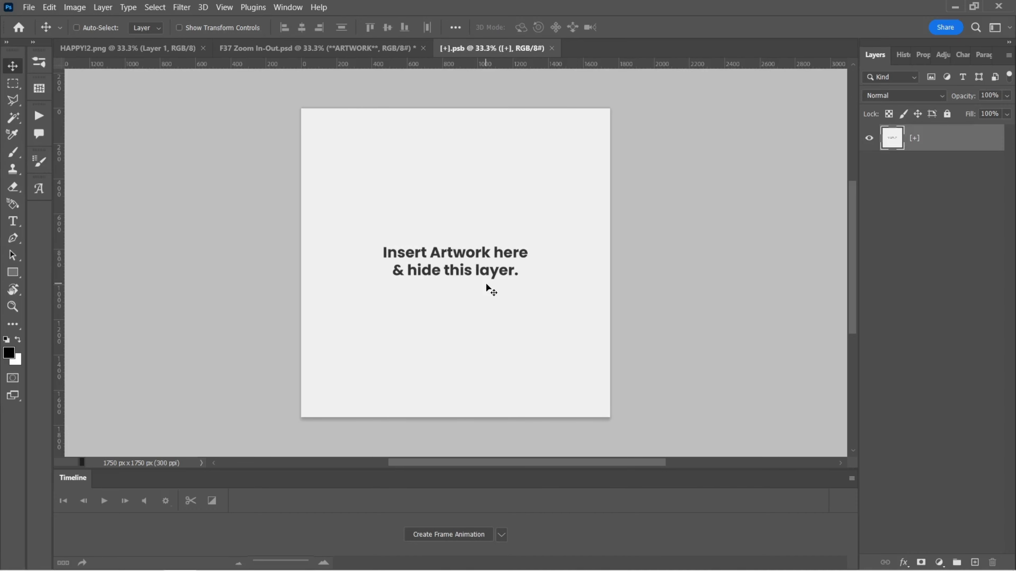
Step: Bring the HAPPY! lettering layer from HAPPY!2.png into the smart object document
click(155, 48)
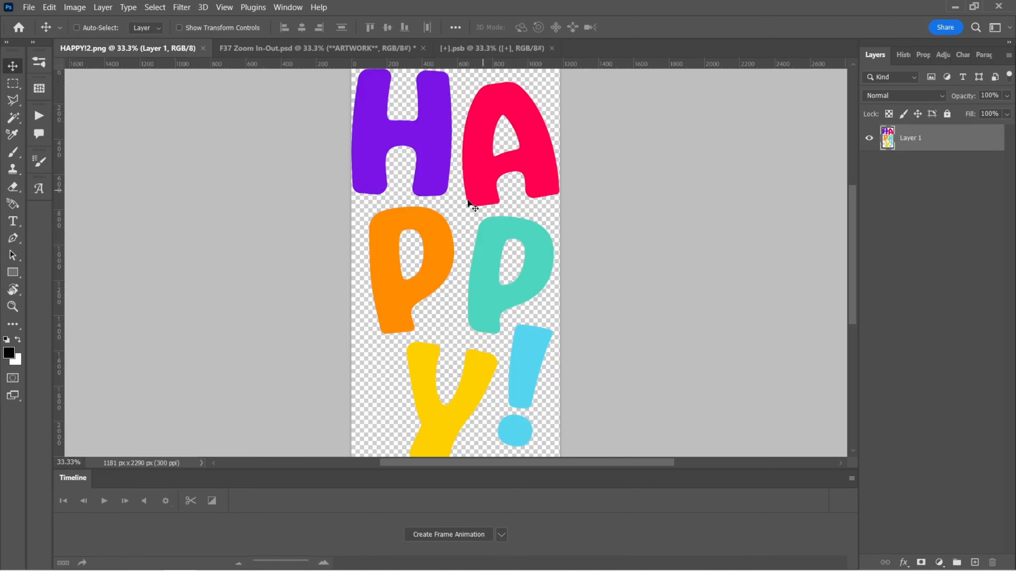
drag(470, 203, 472, 50)
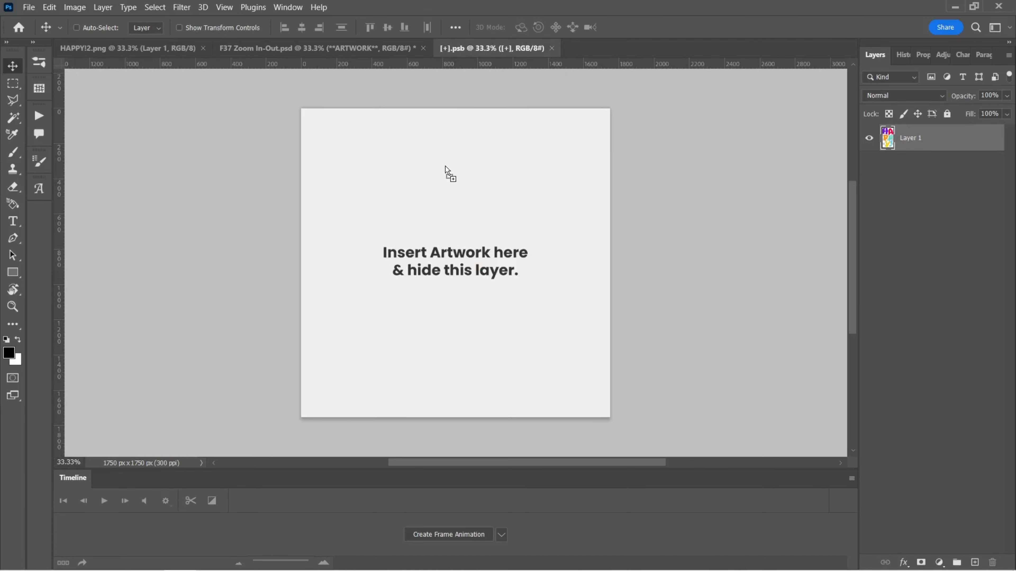
drag(464, 241, 484, 243)
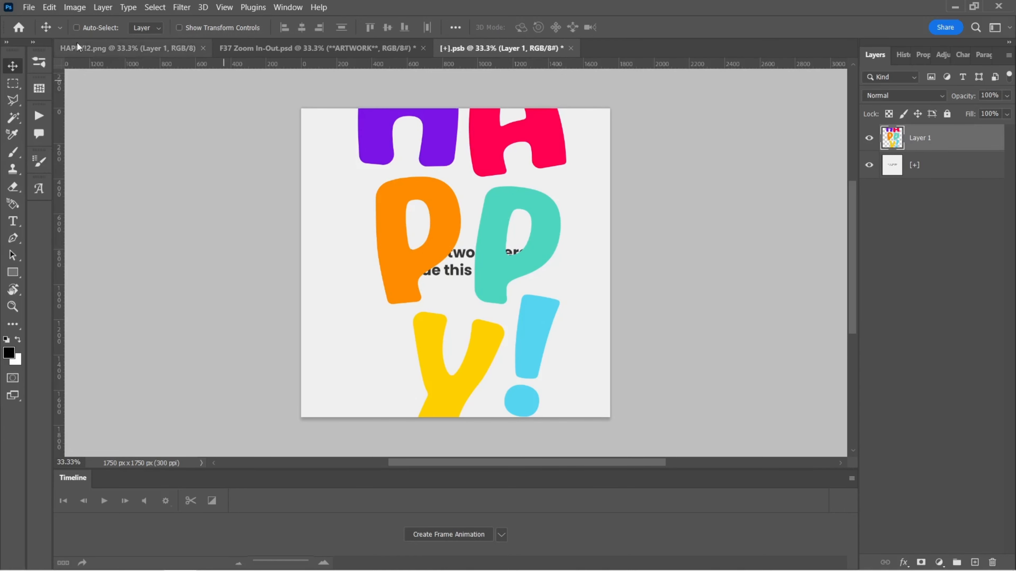
Step: Free Transform the HAPPY! artwork down to about 77% and centre it on the canvas
click(47, 9)
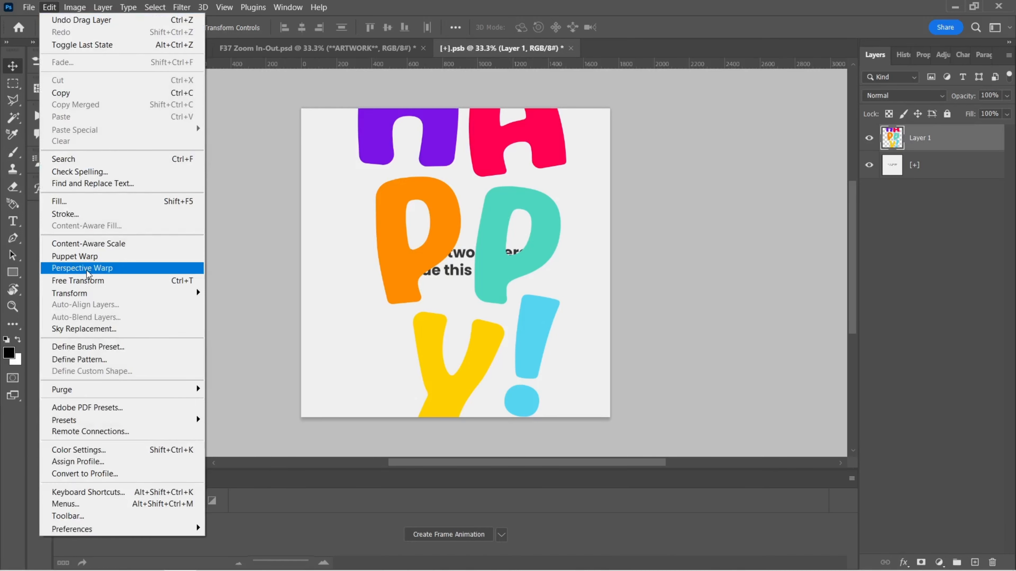
click(88, 280)
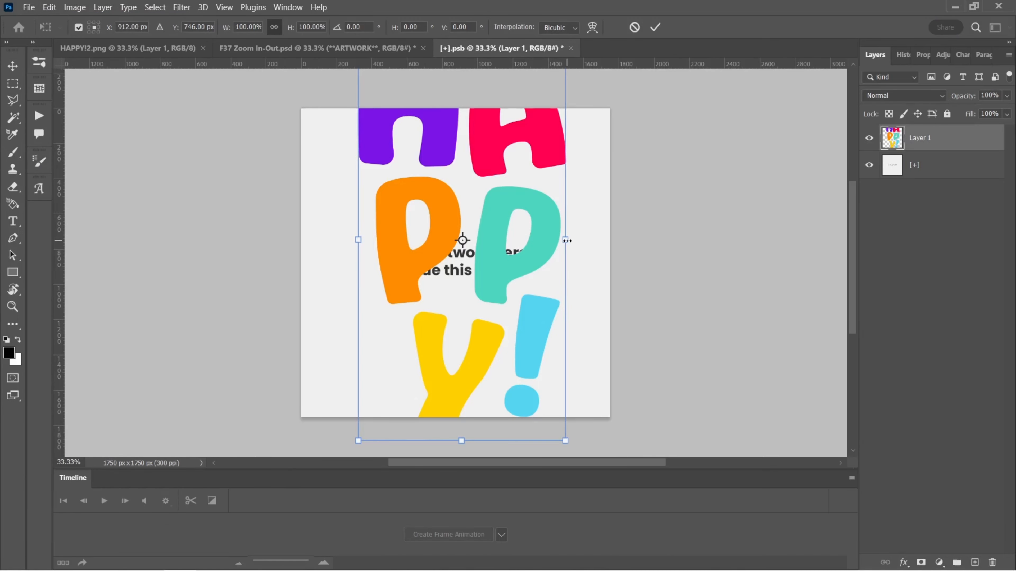
drag(568, 242, 515, 240)
drag(473, 288, 473, 259)
drag(462, 311, 462, 415)
mouse_move(499, 346)
mouse_down()
mouse_move(439, 347)
mouse_move(487, 347)
mouse_up()
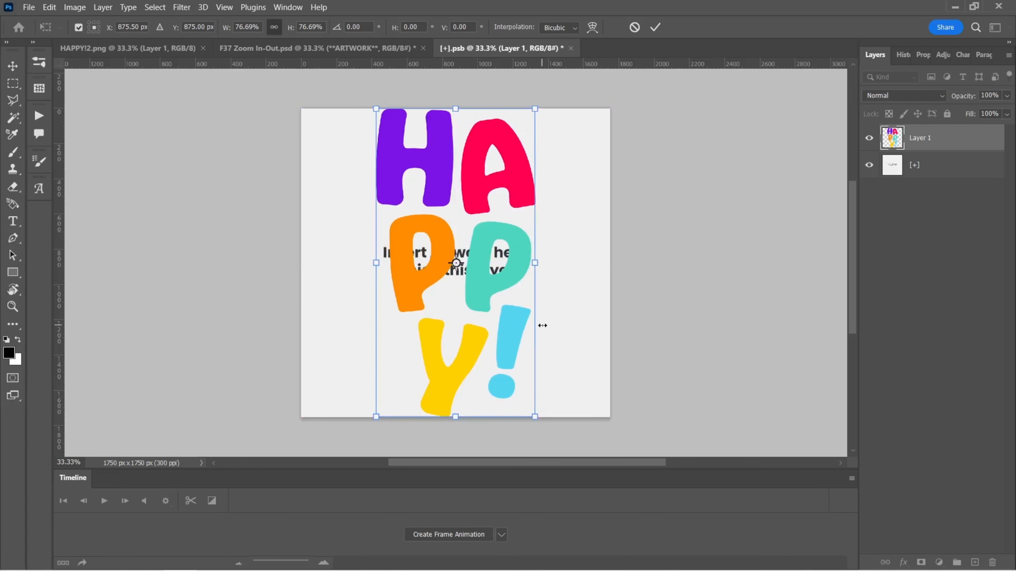
key(Return)
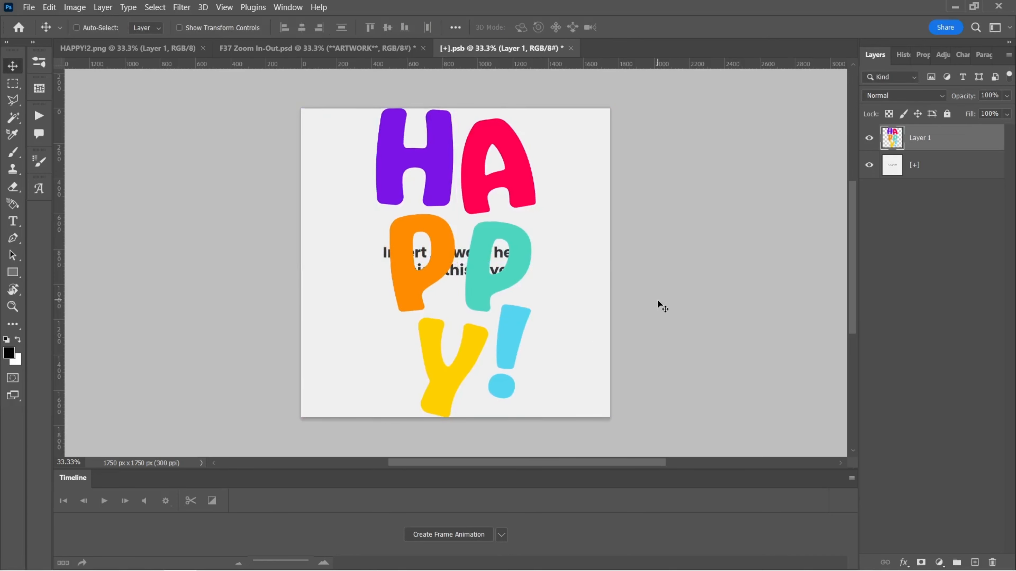
Step: Hide the placeholder layer and save the smart object
click(869, 166)
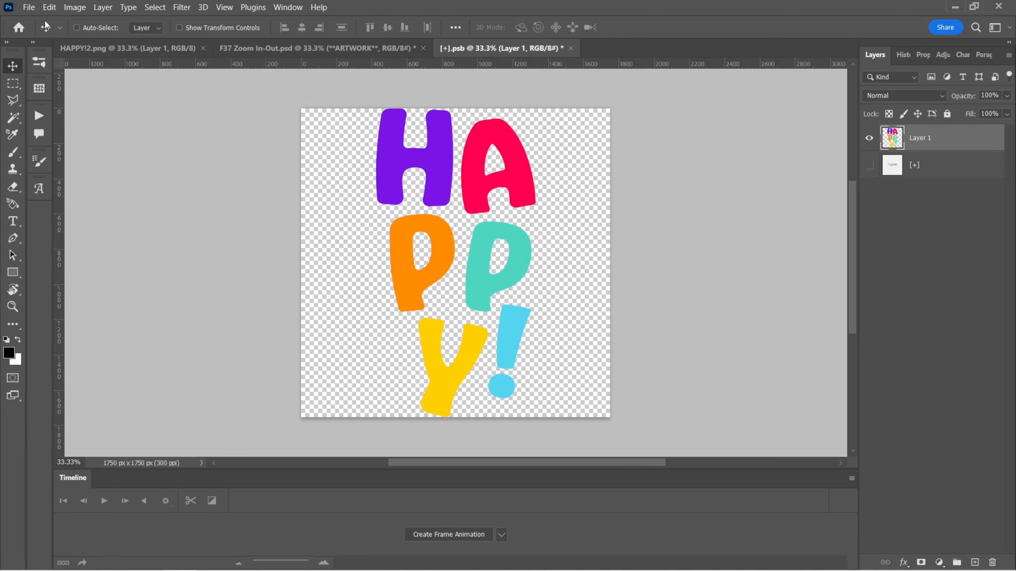
click(34, 11)
click(40, 148)
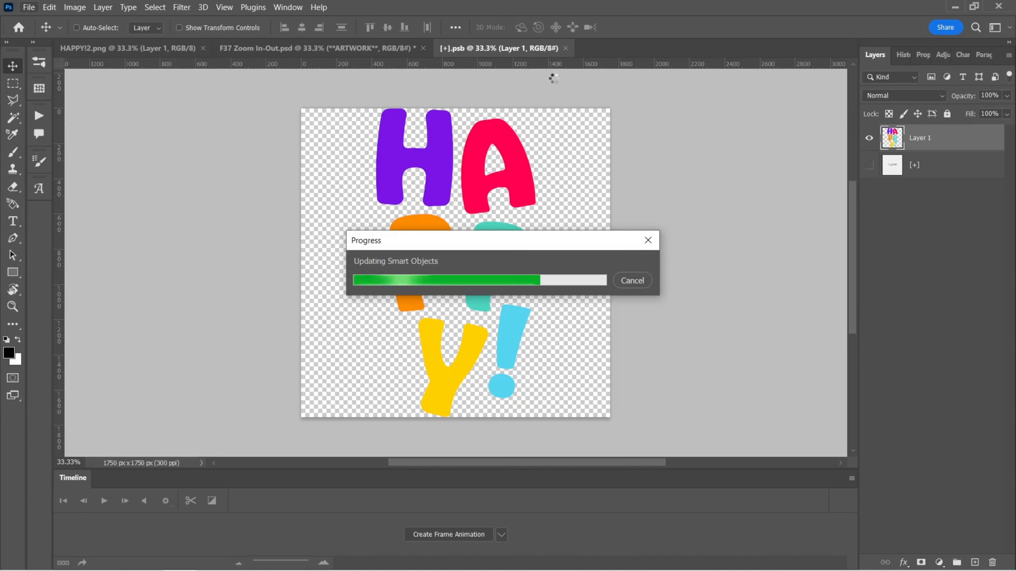
Step: Return to the F37 Zoom In-Out document and play the animation on the timeline, then stop it
click(566, 47)
click(348, 50)
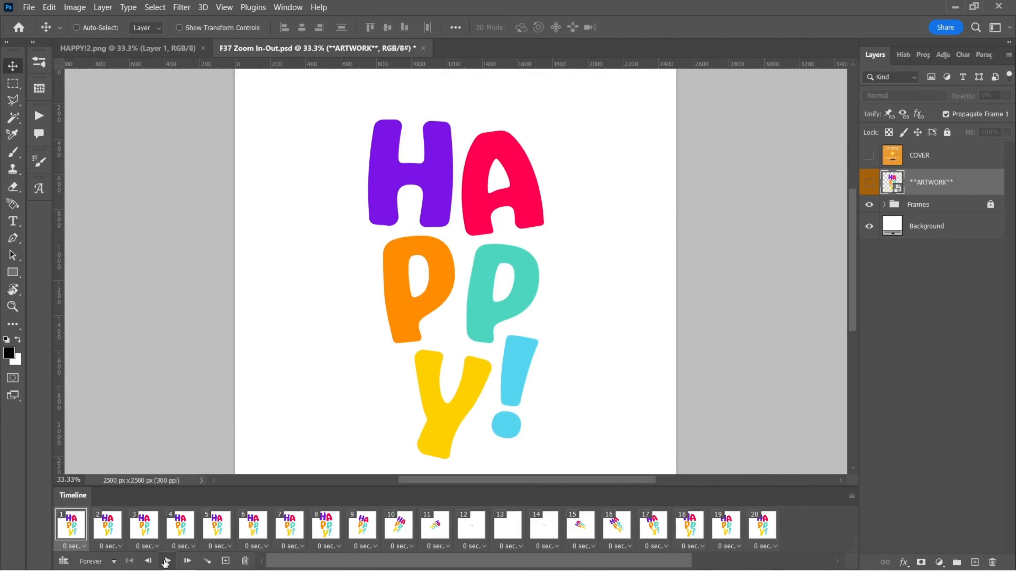
click(167, 561)
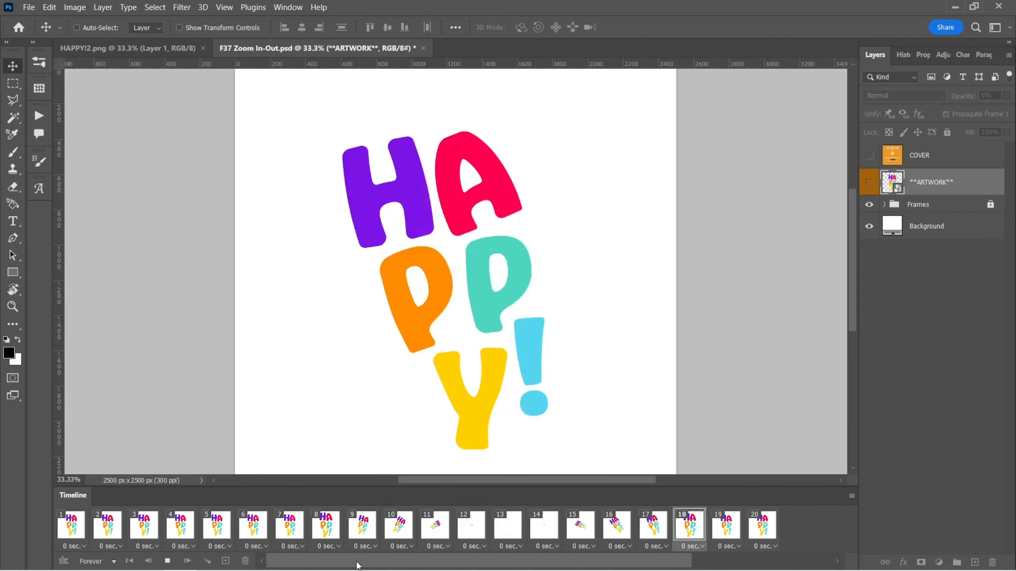
key(space)
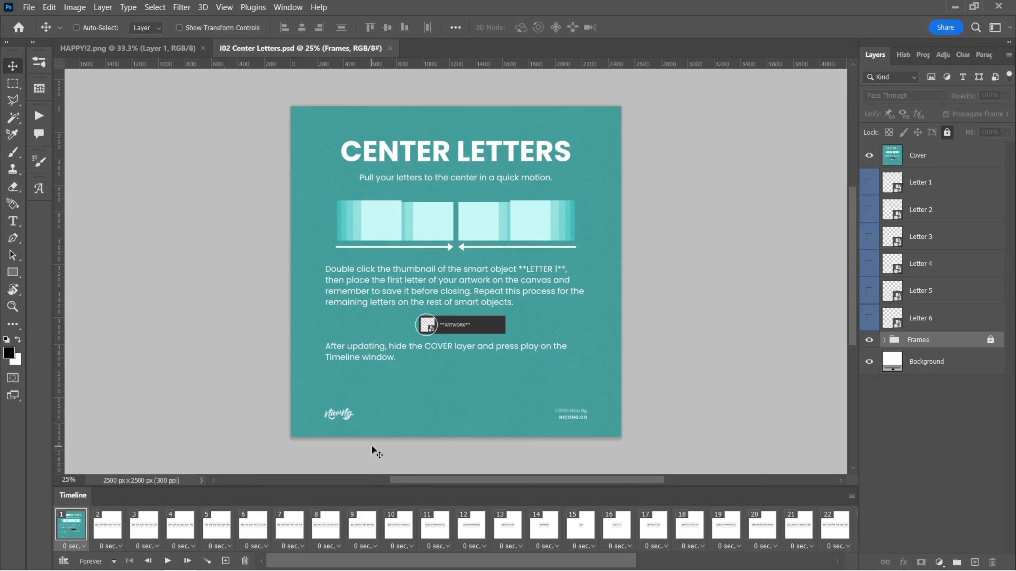
Step: Step through the timeline frames of the Center Letters template to preview its animation, ending on frame 1
click(122, 525)
click(143, 526)
click(180, 526)
click(230, 530)
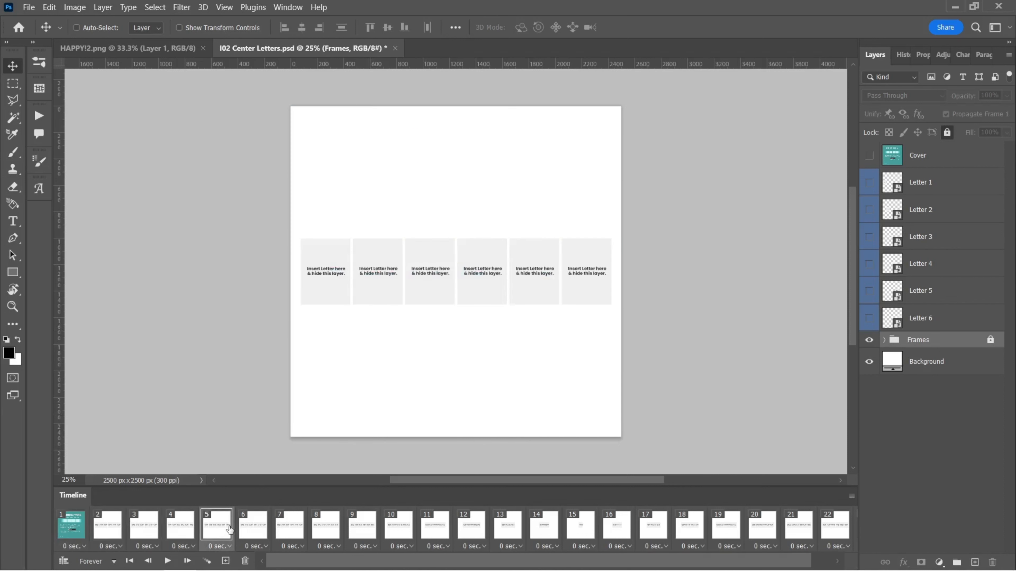
click(252, 532)
click(285, 533)
click(320, 532)
click(369, 529)
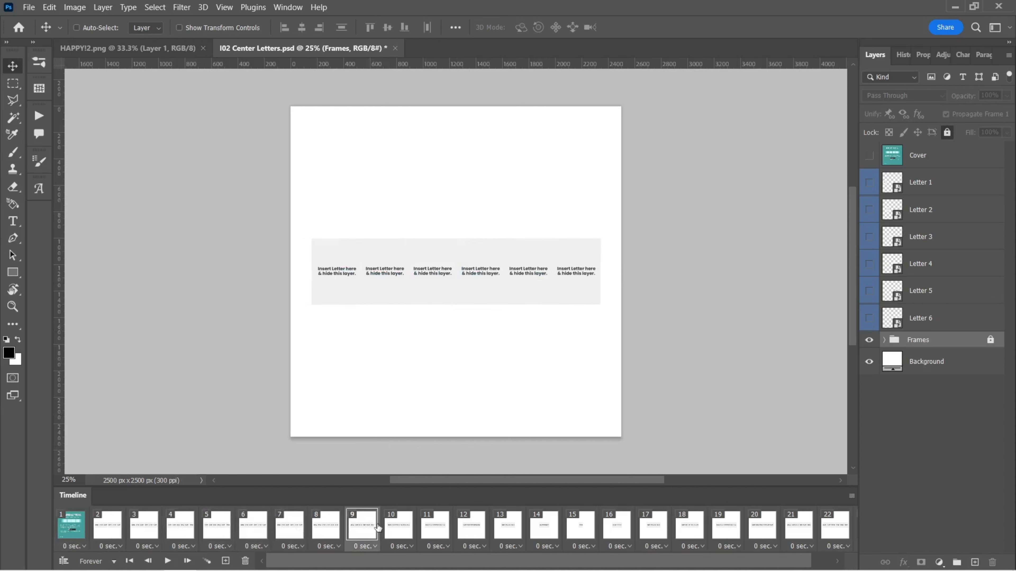
click(404, 529)
click(436, 529)
click(468, 530)
click(507, 532)
click(546, 532)
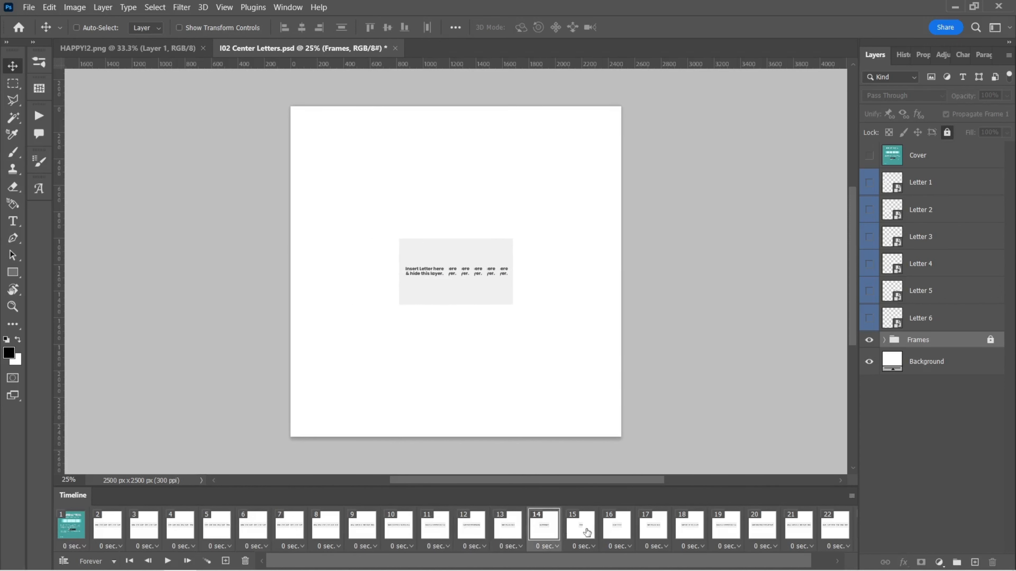
click(587, 532)
click(615, 533)
click(653, 532)
click(691, 532)
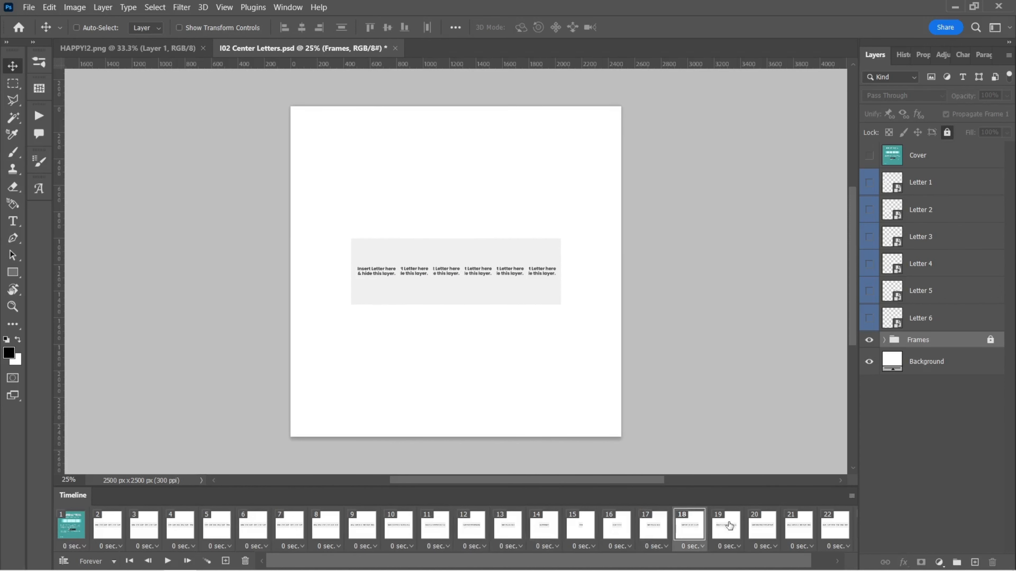
click(730, 526)
click(72, 526)
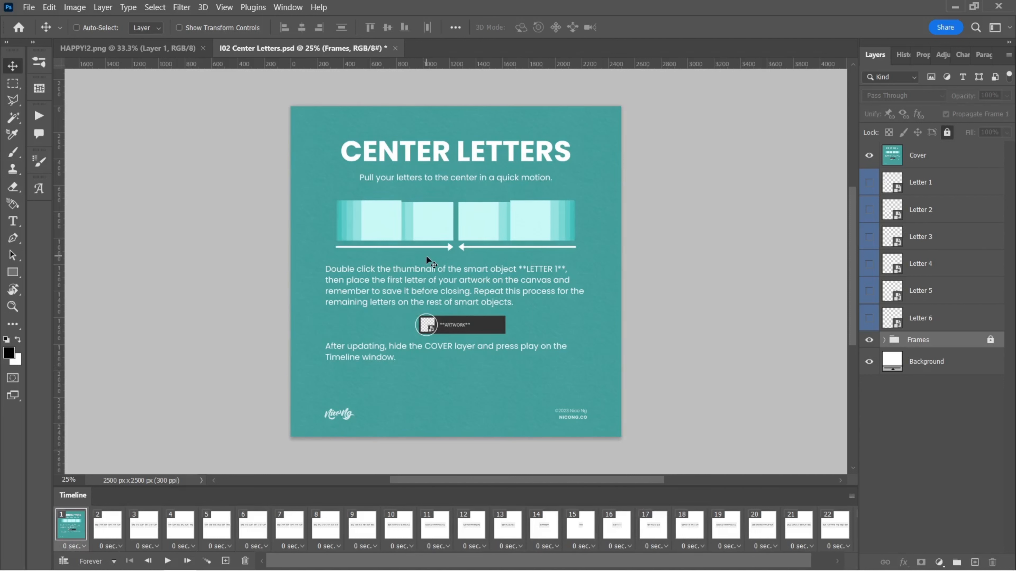
Step: Hide the Cover layer in the Center Letters document
click(875, 162)
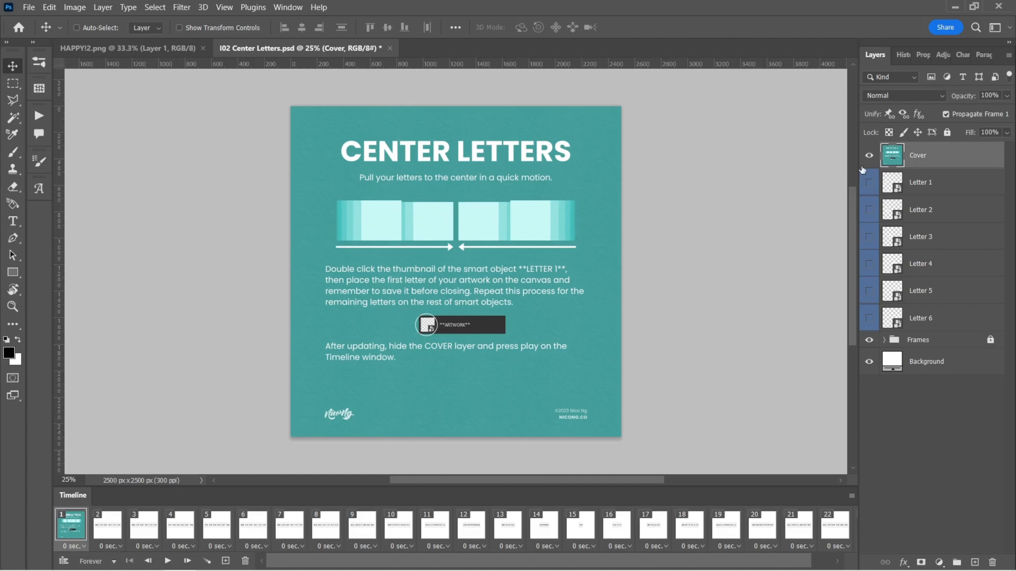
click(869, 156)
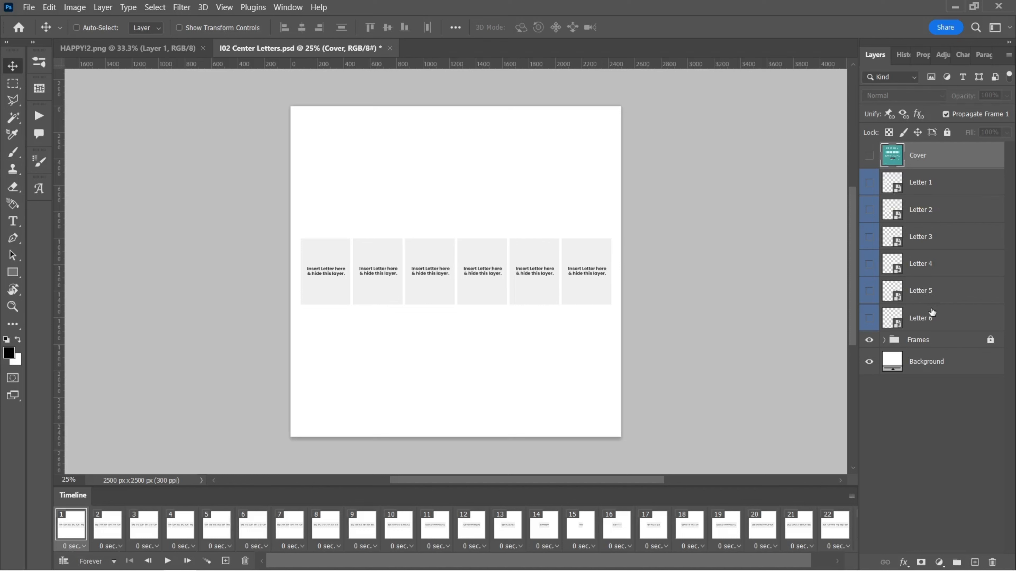
Step: Go through the Letter 1 to Letter 6 smart object layers one by one
click(942, 187)
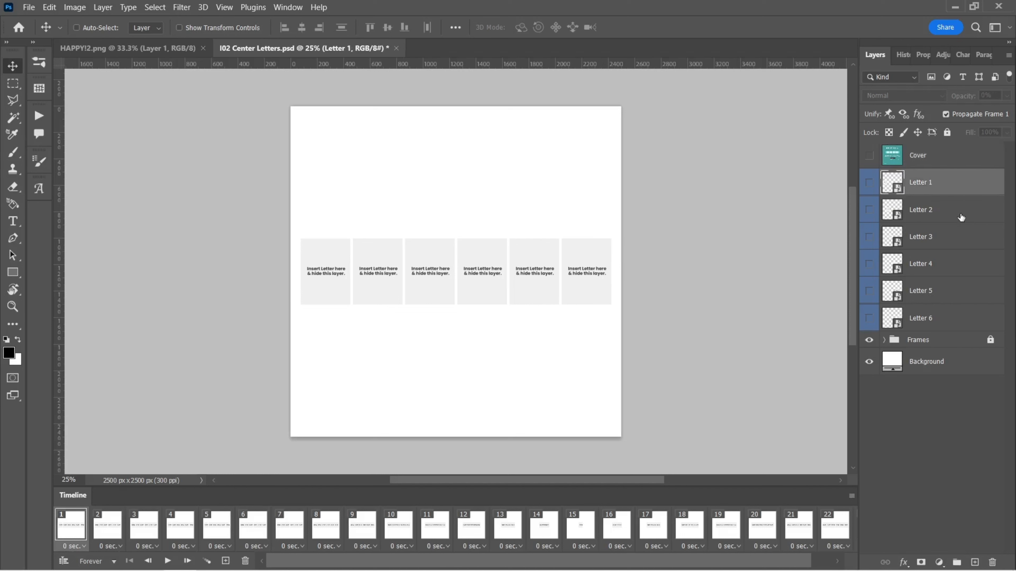
click(961, 218)
click(957, 245)
click(947, 268)
click(949, 294)
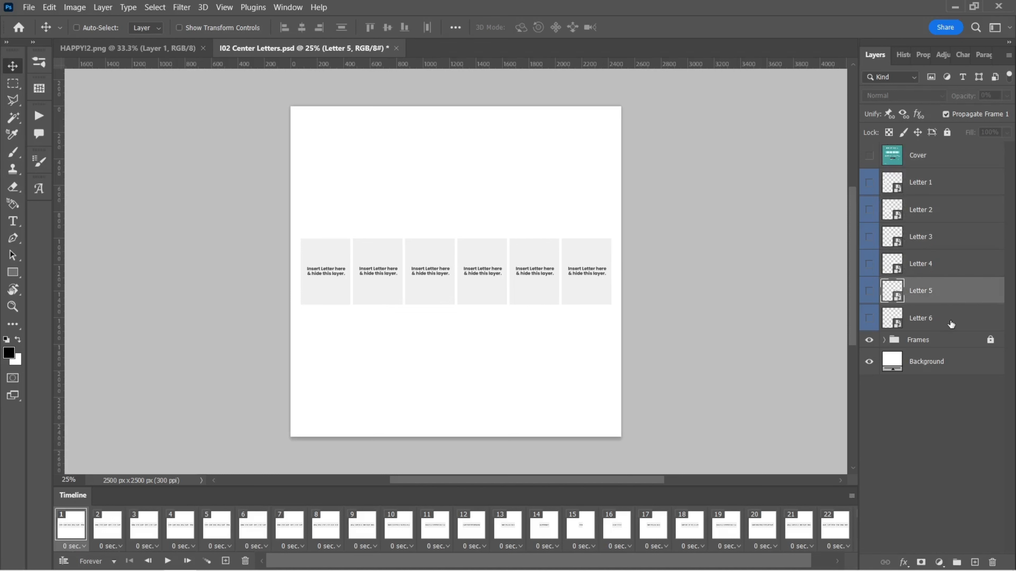
click(951, 324)
click(953, 186)
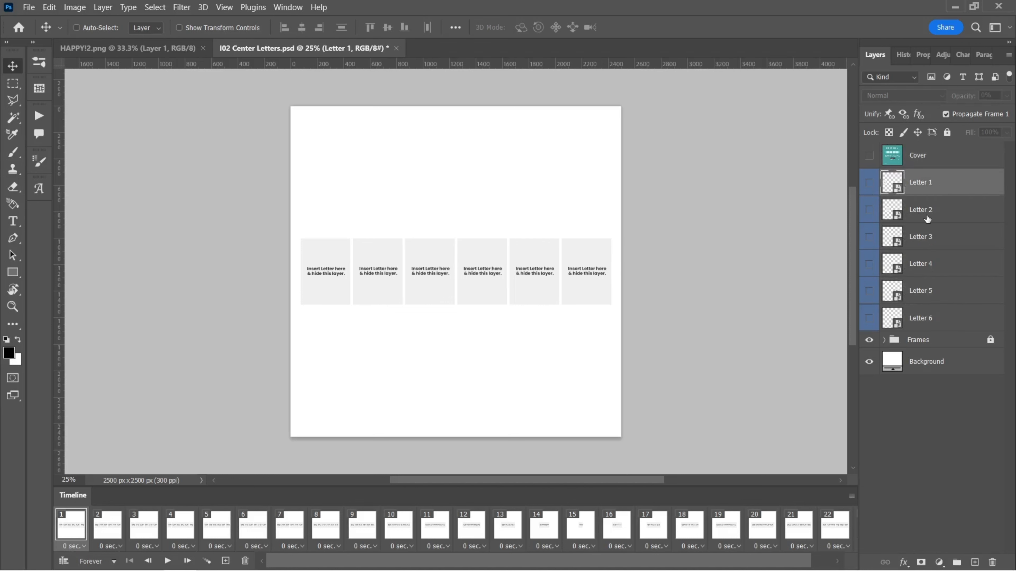
click(898, 218)
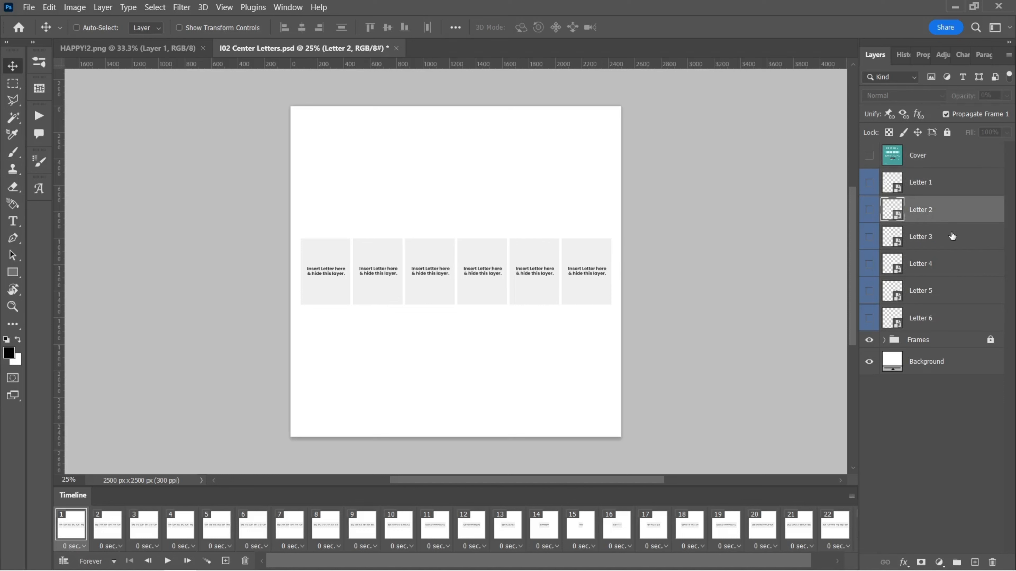
click(947, 238)
click(906, 270)
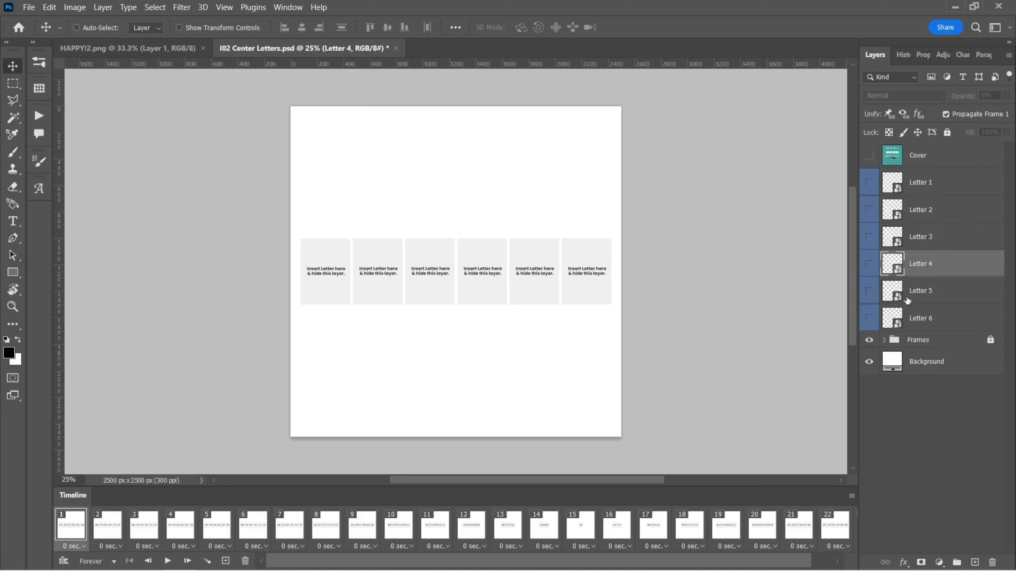
click(906, 299)
click(905, 324)
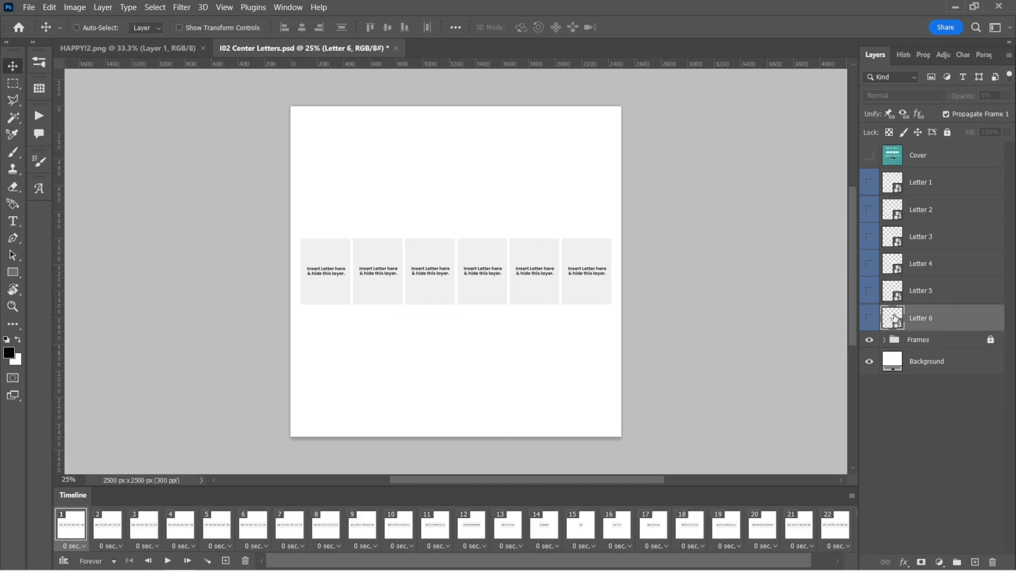
Step: Open the Letter 1 smart object of the Center Letters document for editing
click(937, 194)
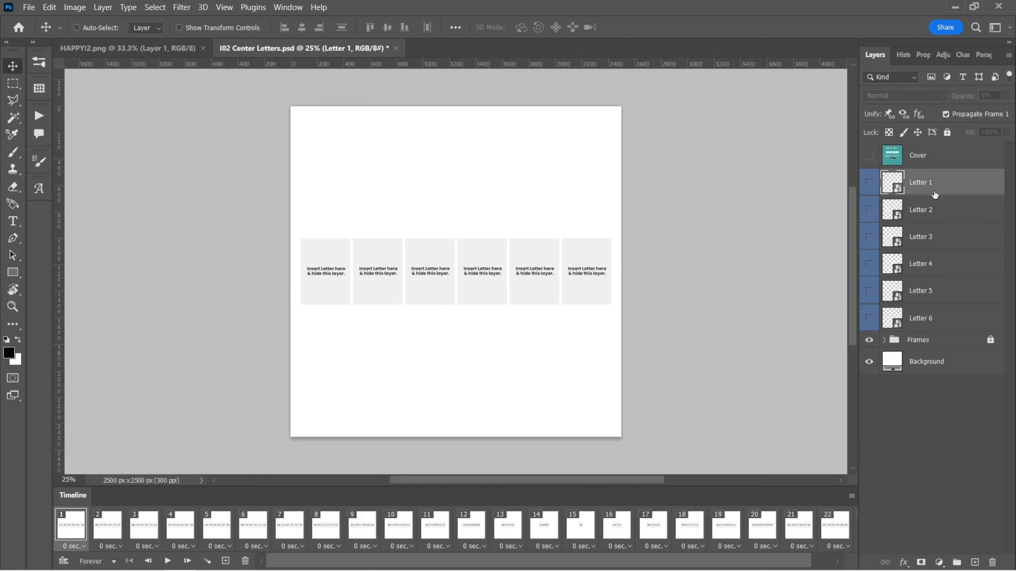
double_click(892, 183)
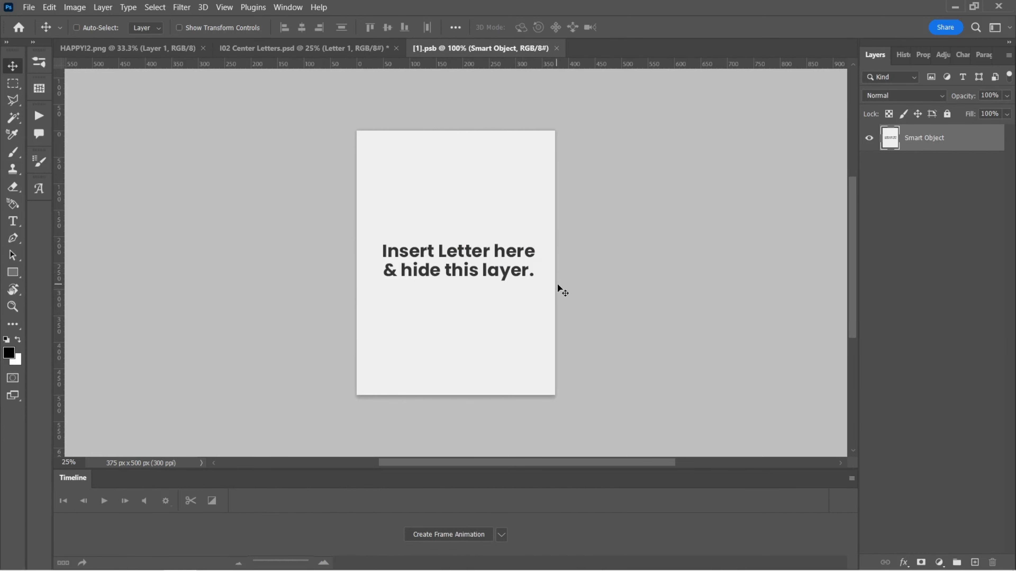
Step: Copy the purple H from the HAPPY!2.png lettering with a rectangular marquee selection
click(88, 49)
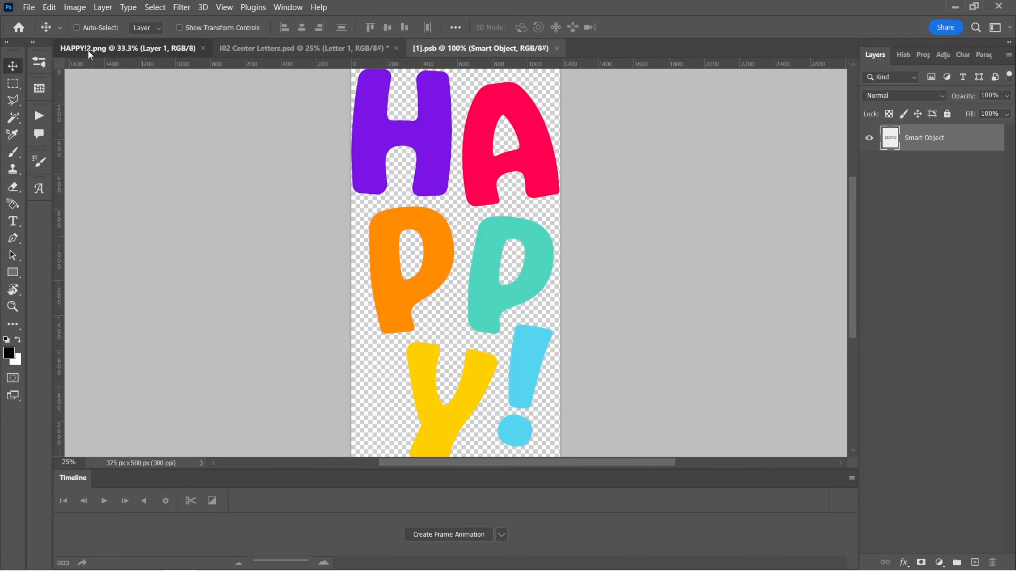
scroll(263, 126, up, 3)
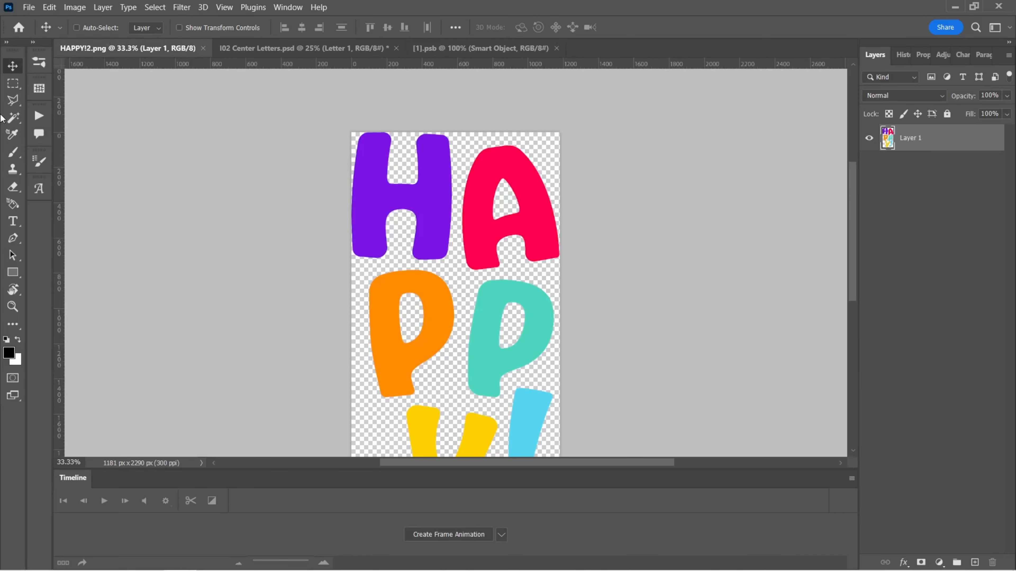
right_click(13, 84)
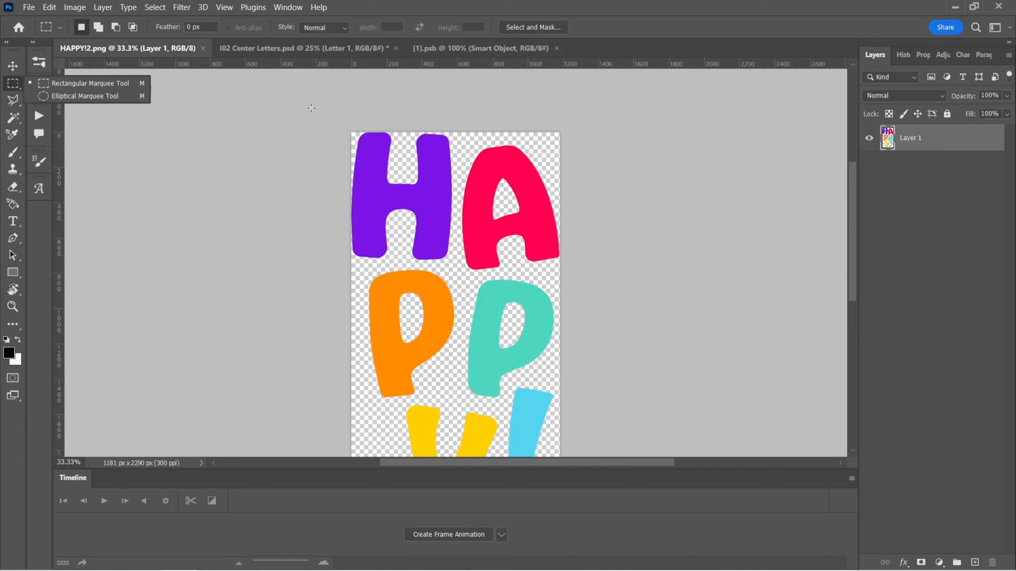
drag(352, 133, 457, 264)
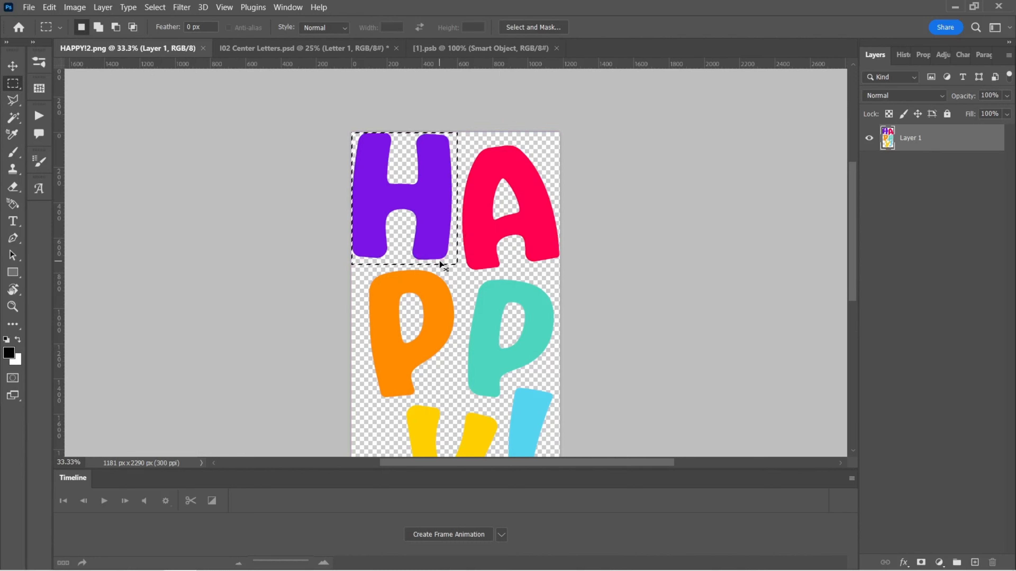
click(49, 7)
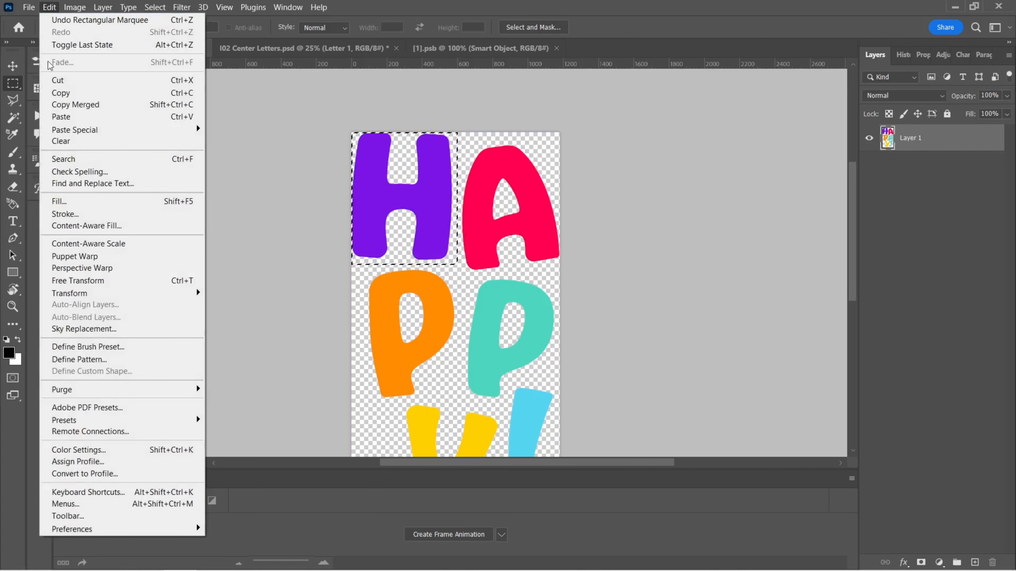
click(96, 96)
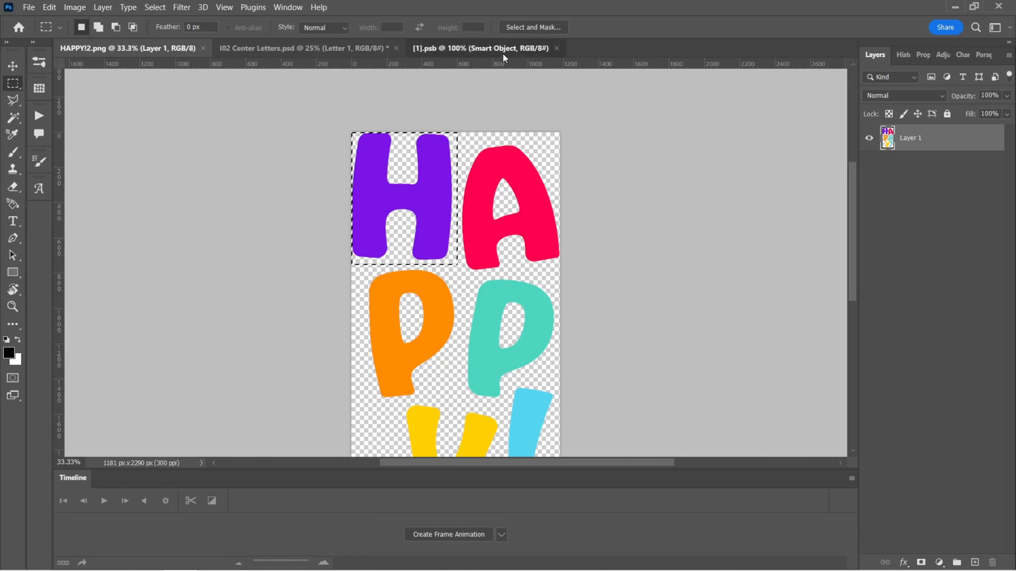
Step: Paste the H into the Letter 1 smart object
click(503, 52)
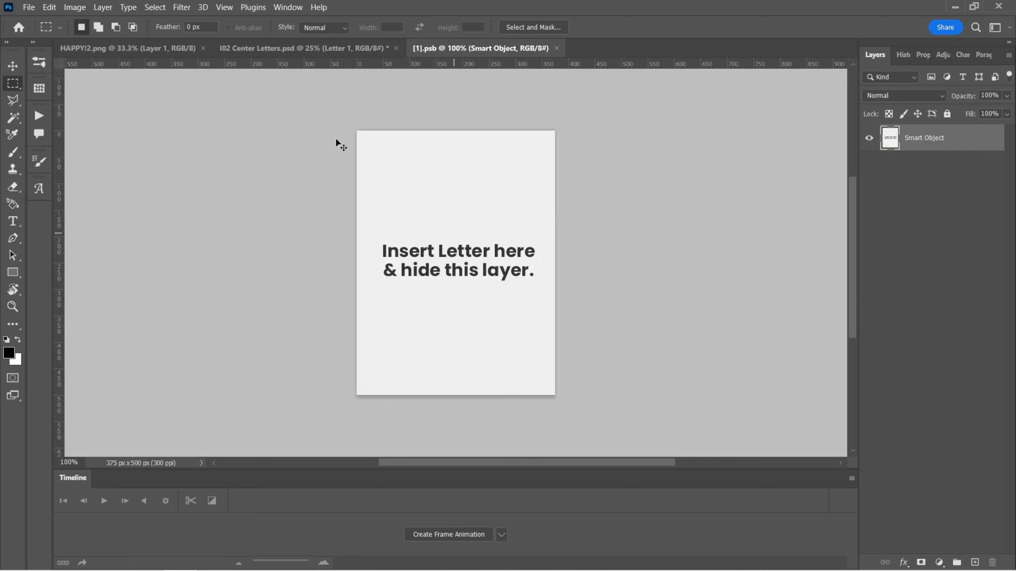
click(49, 6)
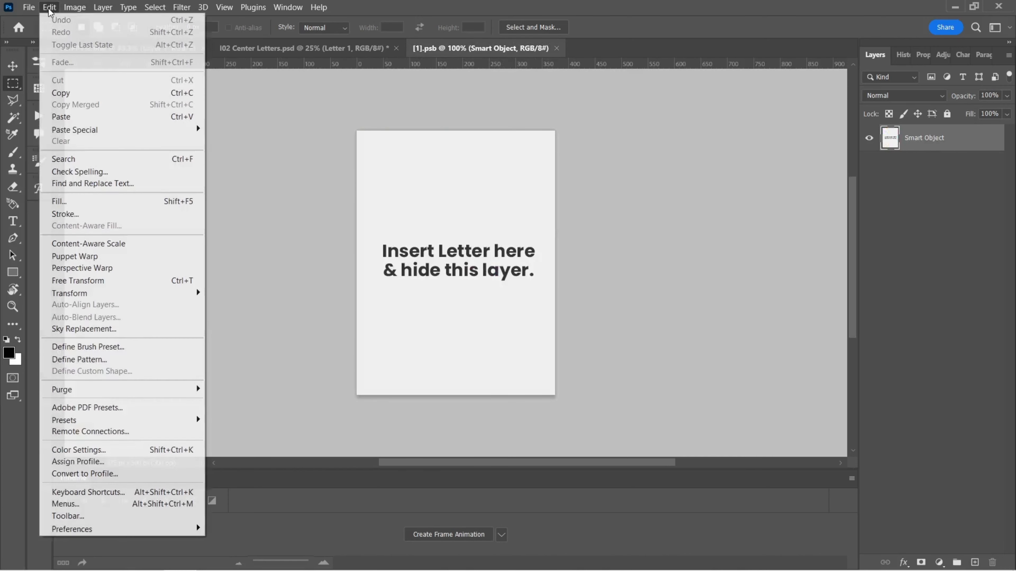
click(76, 118)
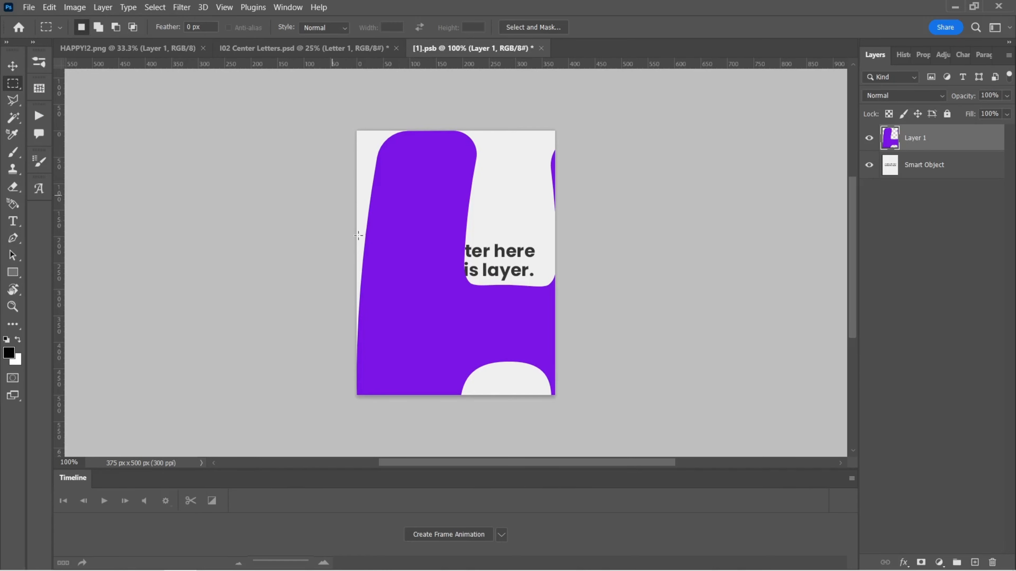
Step: Free Transform the pasted H down to fit the canvas, then hide the placeholder Smart Object layer
click(49, 7)
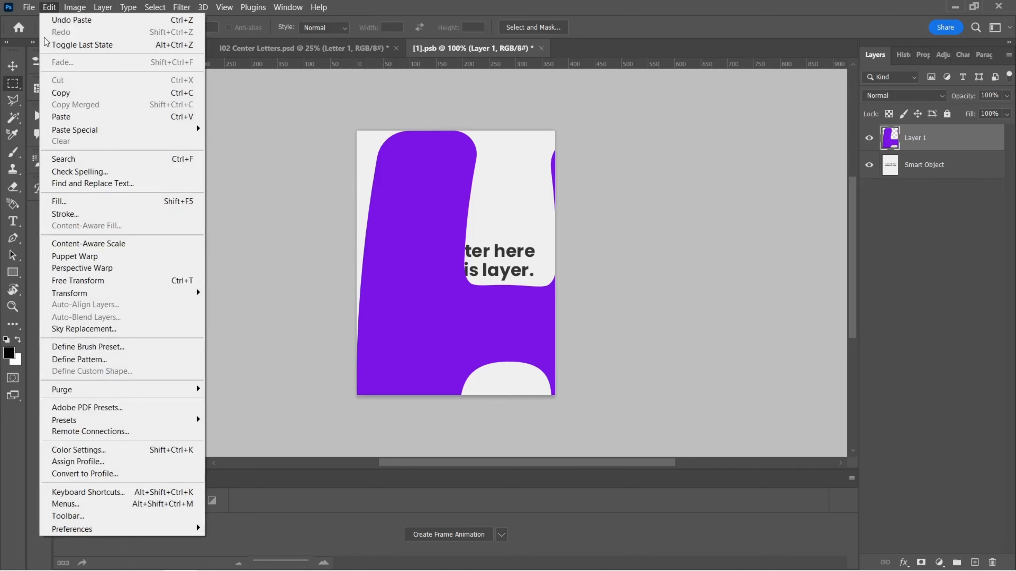
click(79, 281)
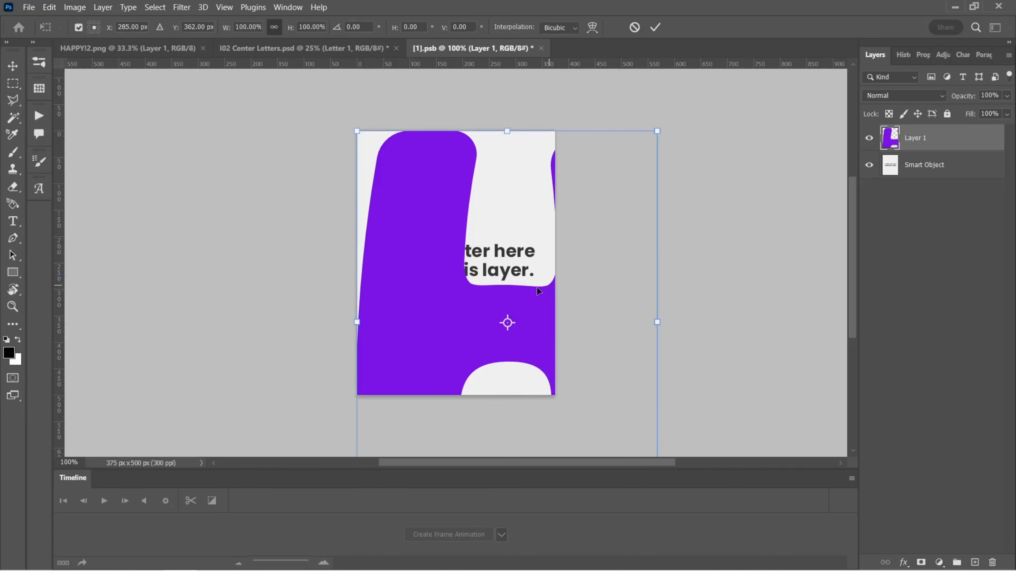
scroll(587, 285, down, 4)
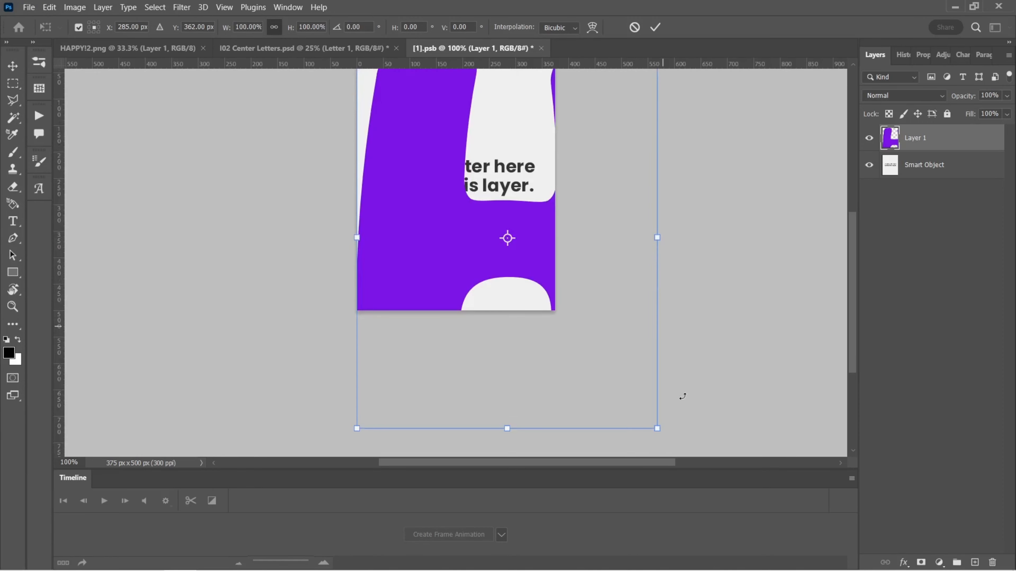
drag(658, 430, 560, 312)
scroll(577, 307, up, 2)
key(Return)
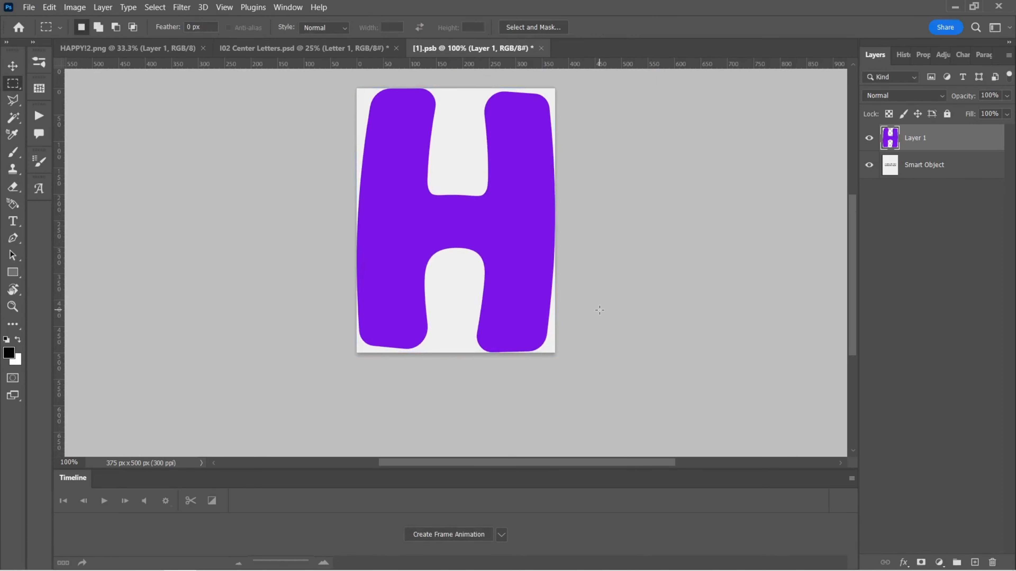
scroll(701, 108, up, 2)
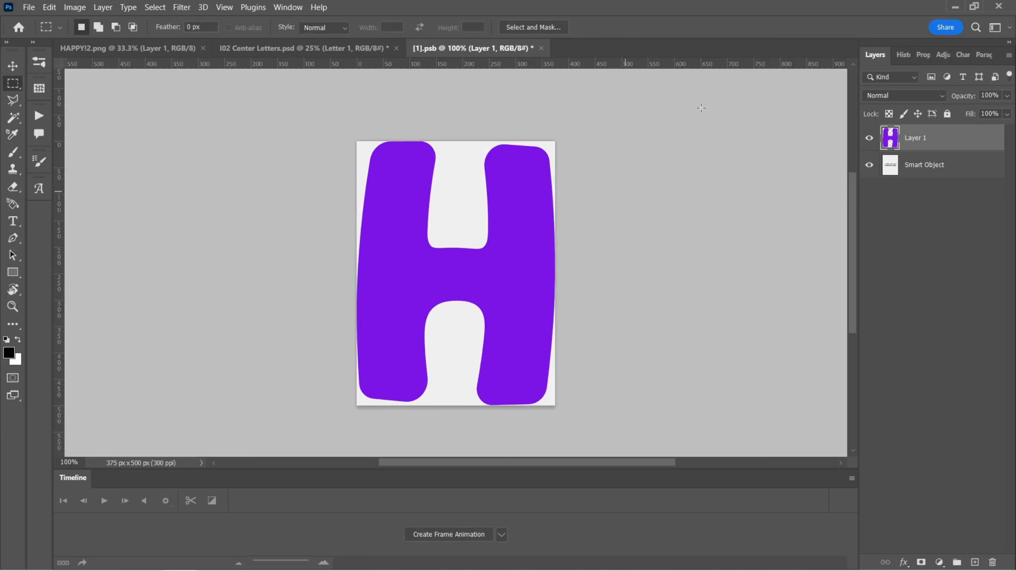
click(869, 167)
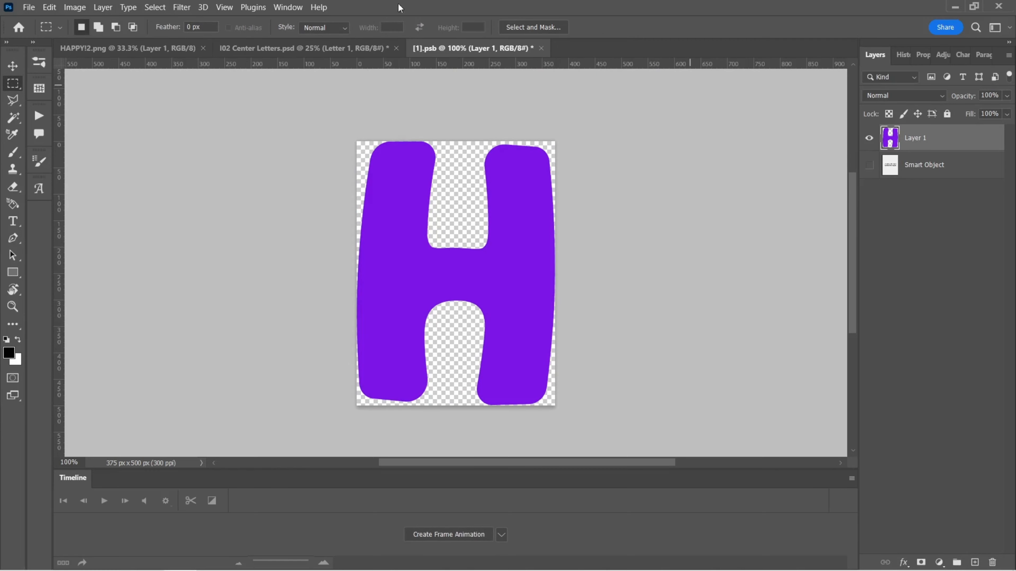
Step: Save and close the Letter 1 smart object
click(29, 7)
click(47, 152)
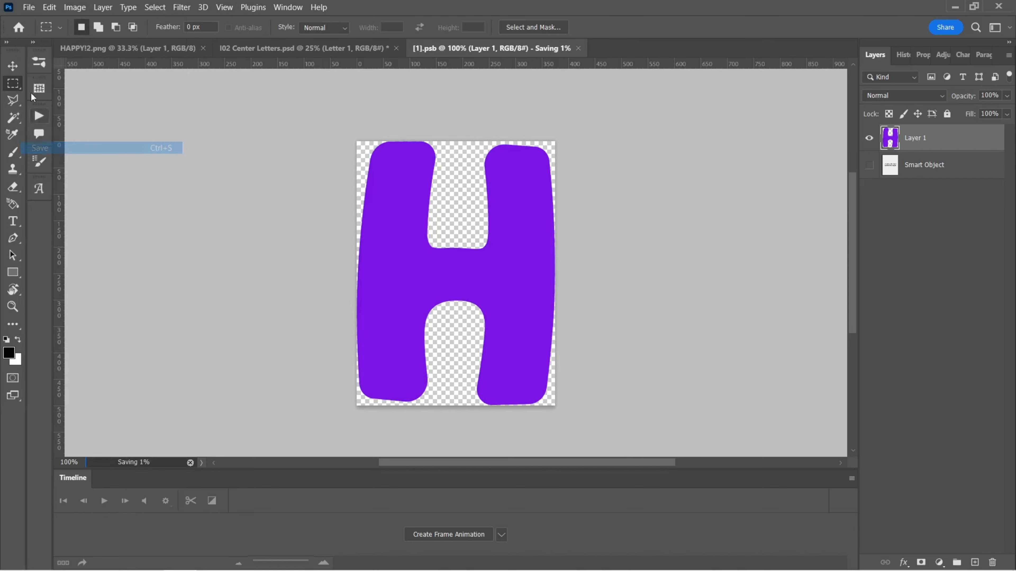
click(29, 7)
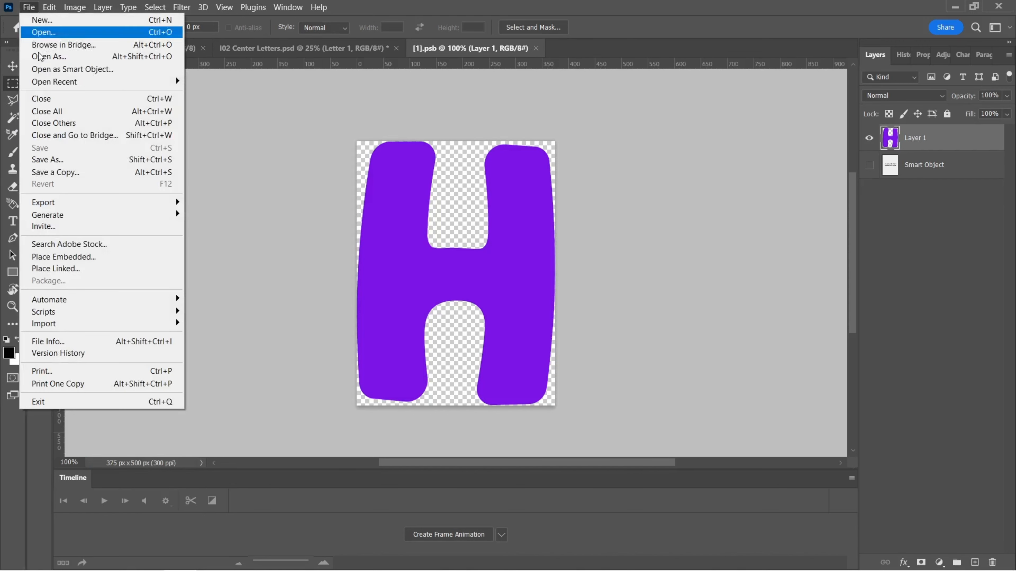
click(42, 99)
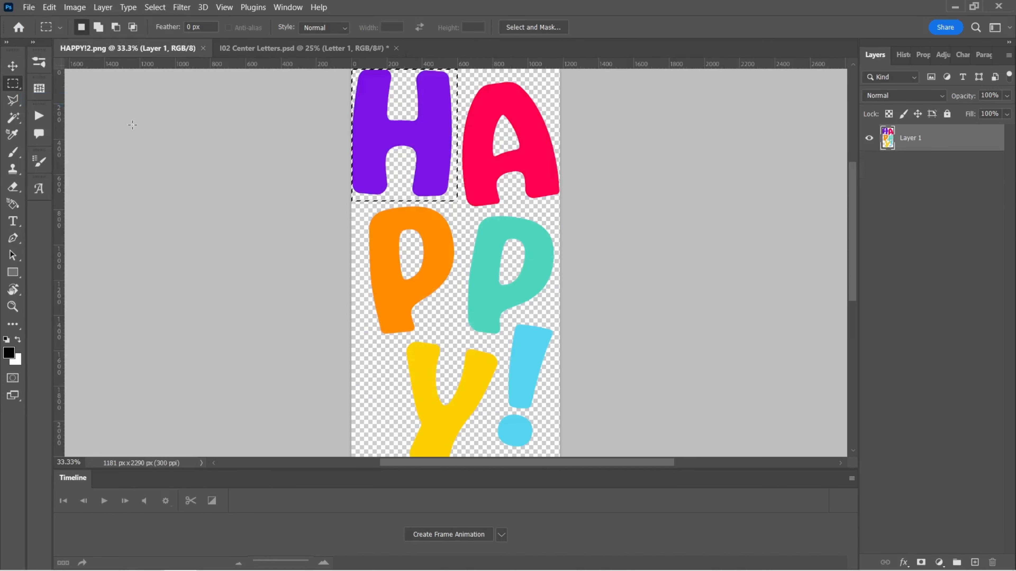
Step: Return to the Center Letters document and open the Letter 2 smart object for editing
click(345, 51)
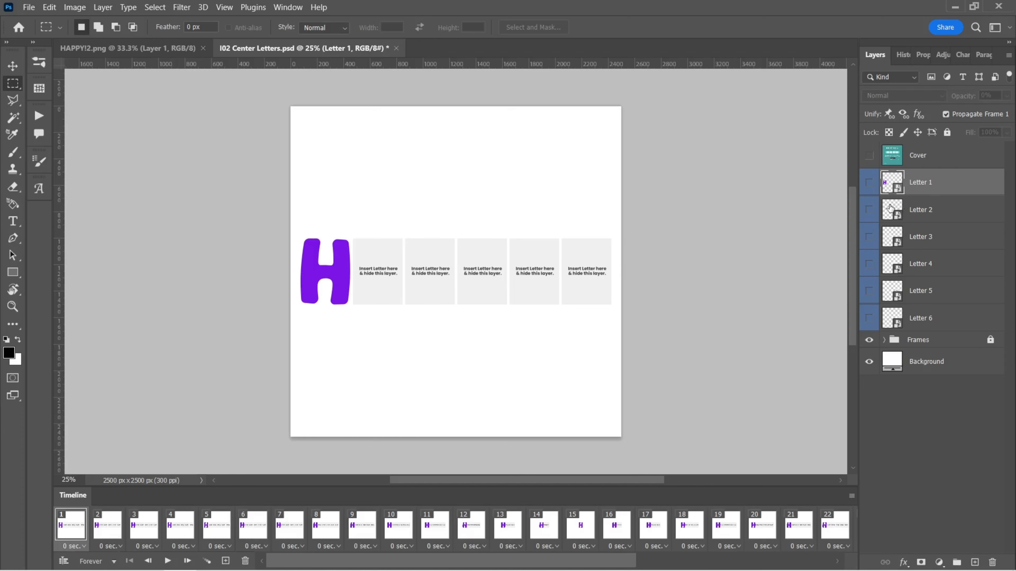
click(912, 216)
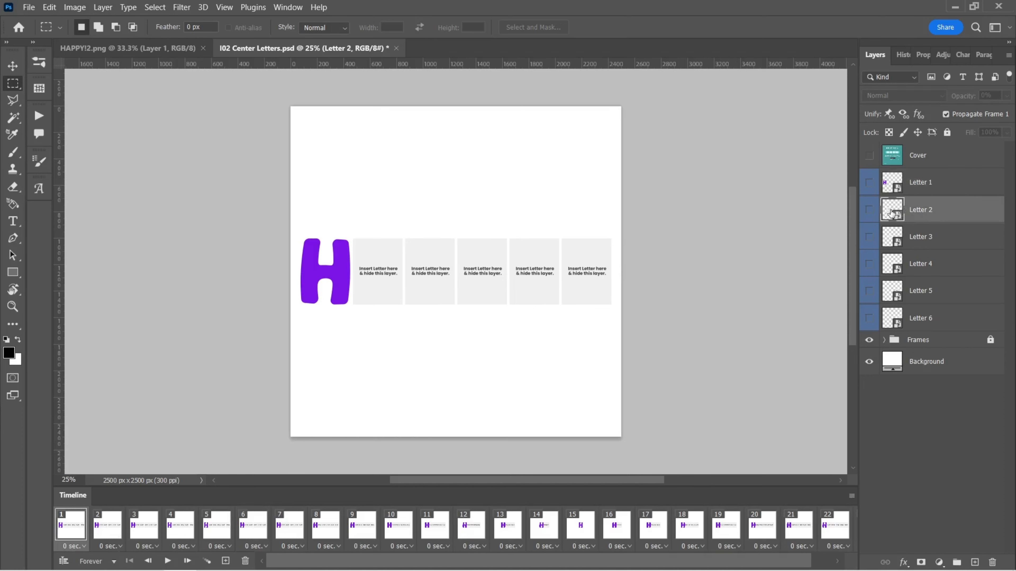
double_click(891, 211)
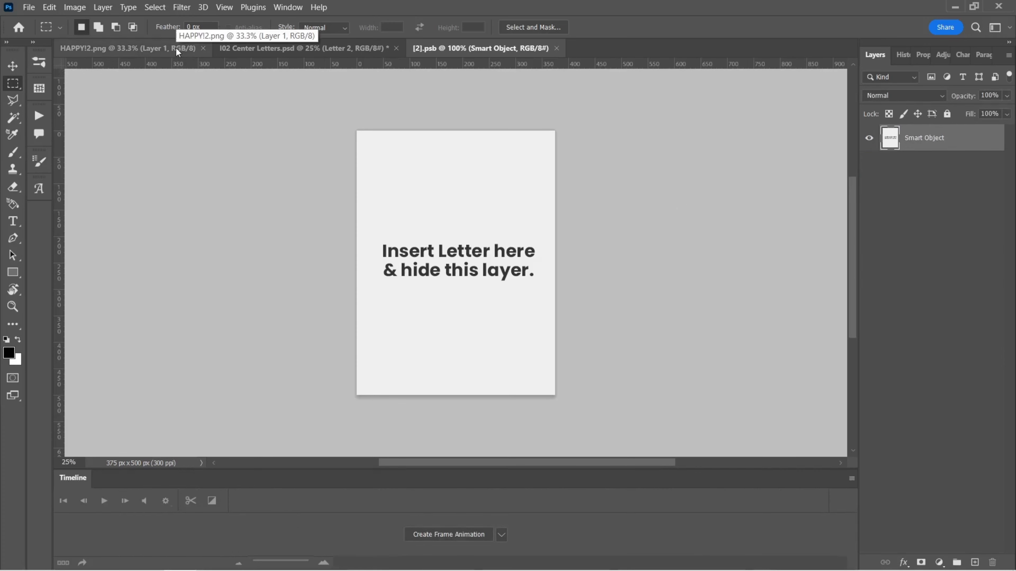
Step: In HAPPY!2.png, deselect and marquee-select the red A to copy it
click(176, 47)
scroll(592, 150, up, 2)
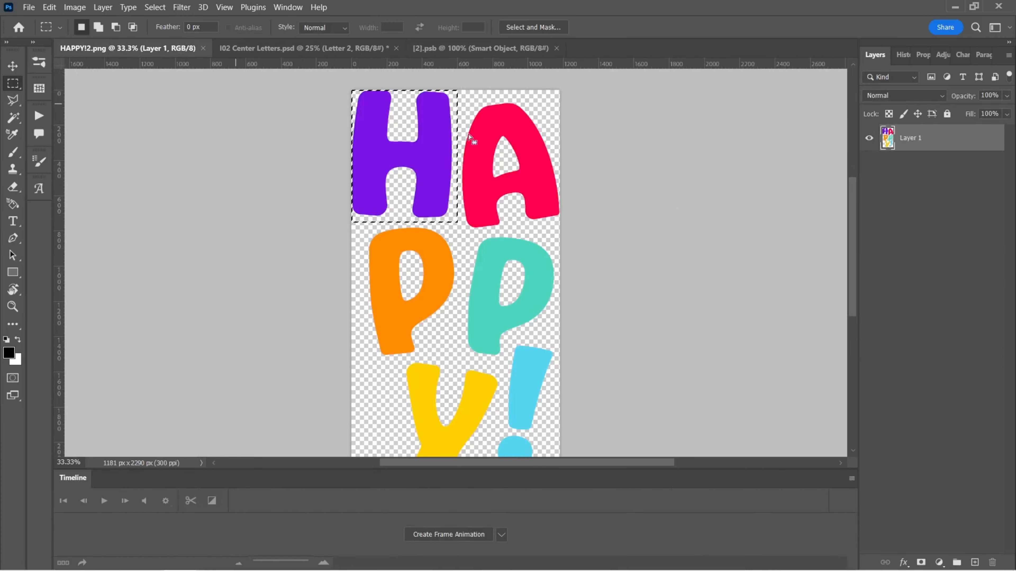
key(ctrl+d)
drag(601, 87, 455, 231)
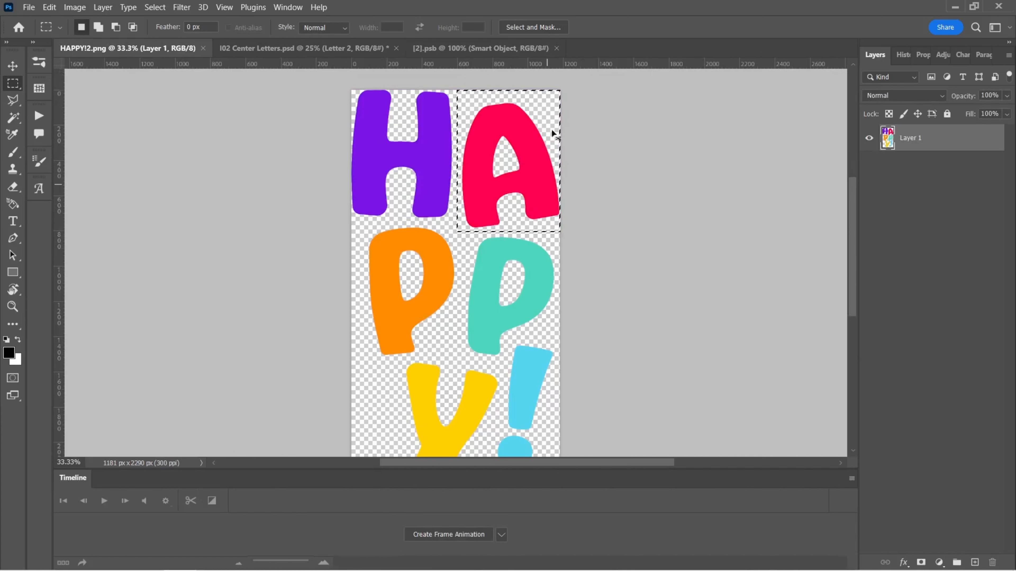
Step: Paste the A into the Letter 2 smart object and scale it down to fit the canvas
click(527, 49)
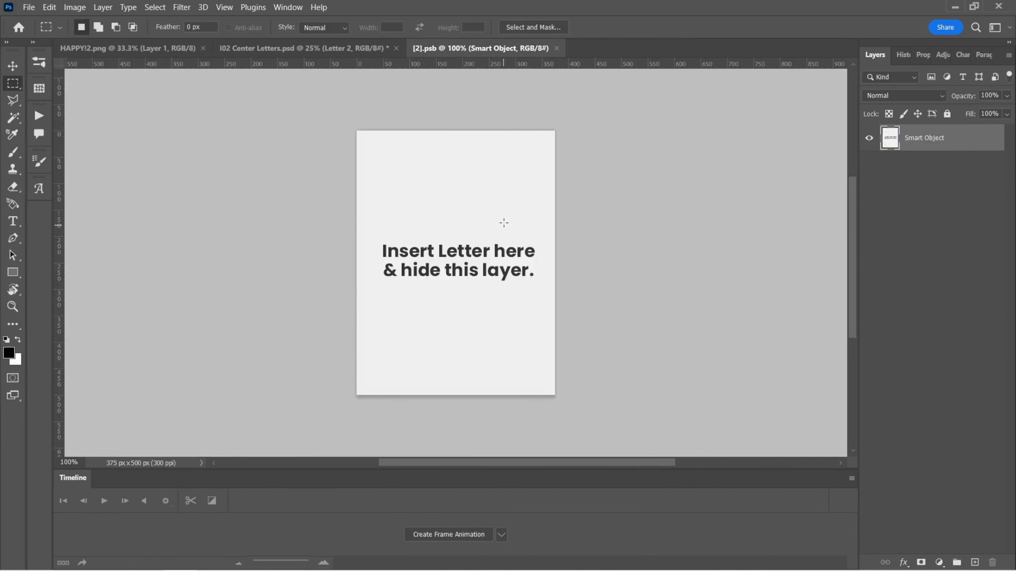
key(ctrl+v)
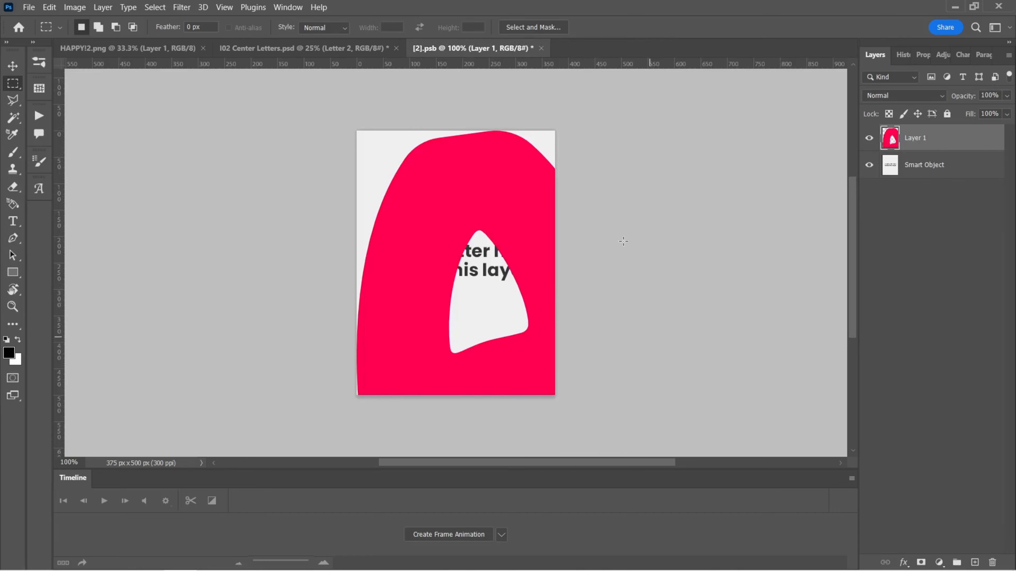
scroll(526, 245, down, 3)
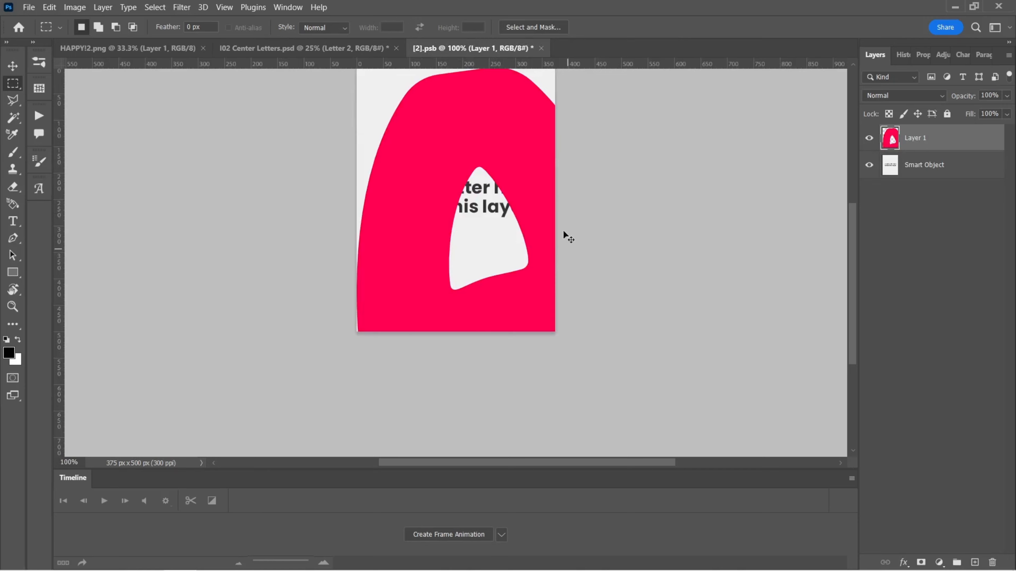
key(ctrl+t)
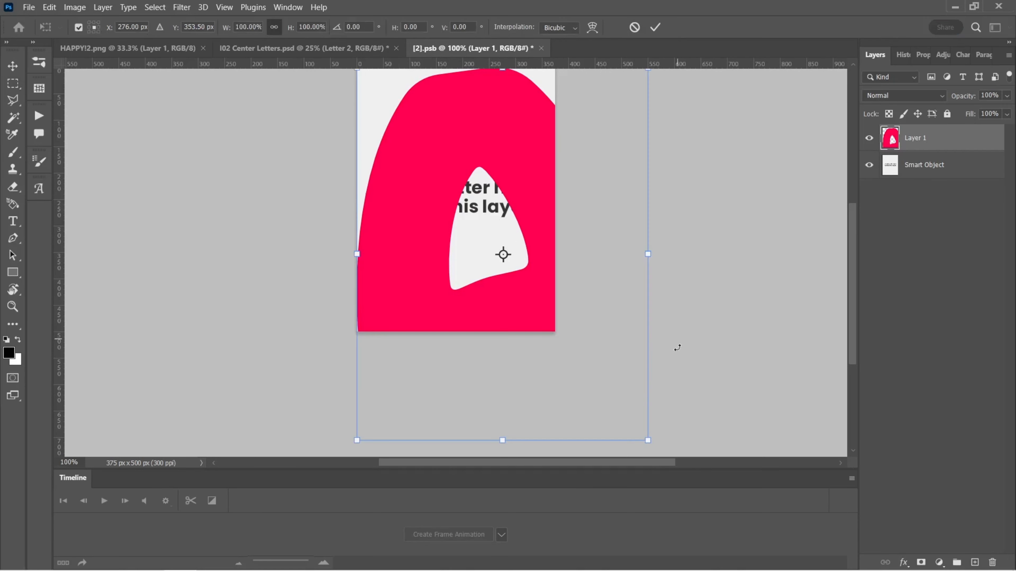
drag(648, 441, 559, 331)
scroll(568, 326, up, 1)
scroll(573, 322, up, 1)
key(Return)
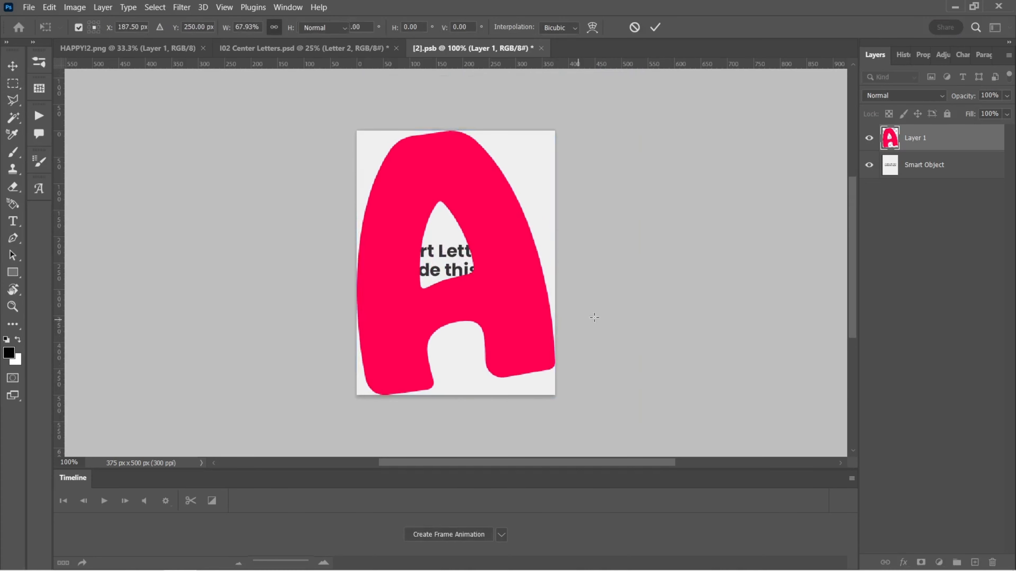
Step: Hide the placeholder Smart Object layer, then save and close the Letter 2 smart object
click(870, 165)
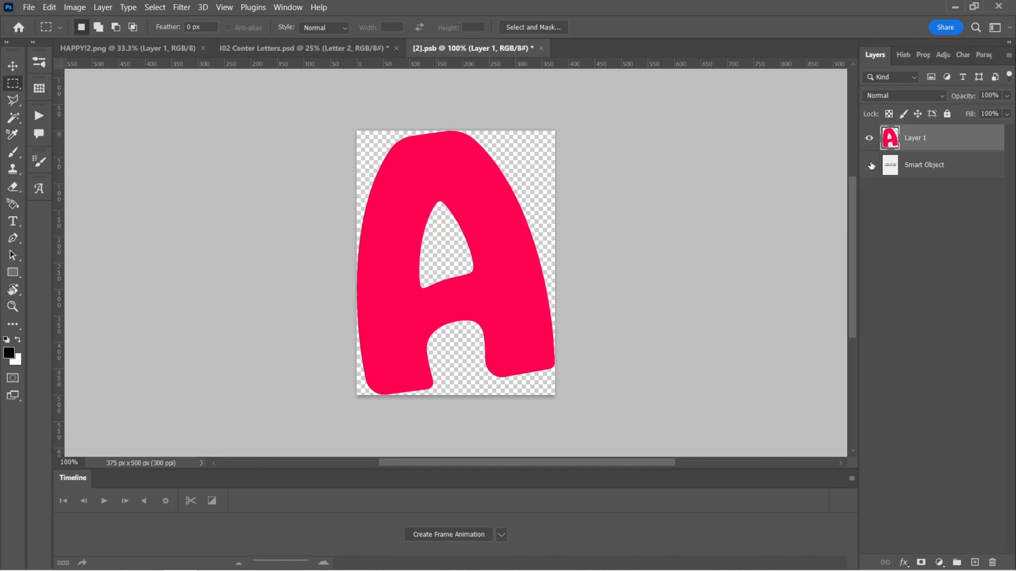
key(ctrl+s)
click(536, 47)
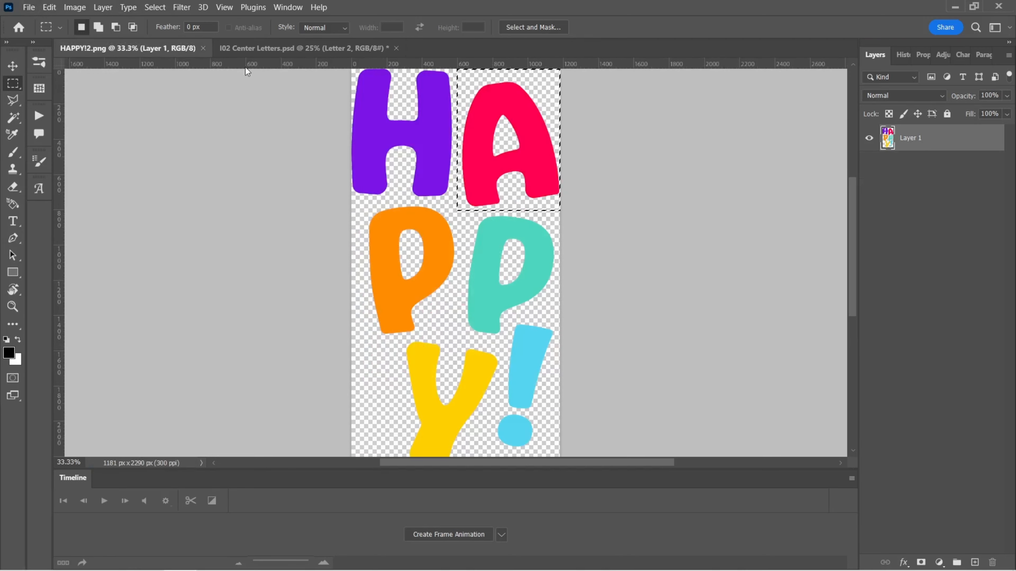
Step: Return to the Center Letters document and select the Letter 3 through Letter 6 layers in turn
click(276, 47)
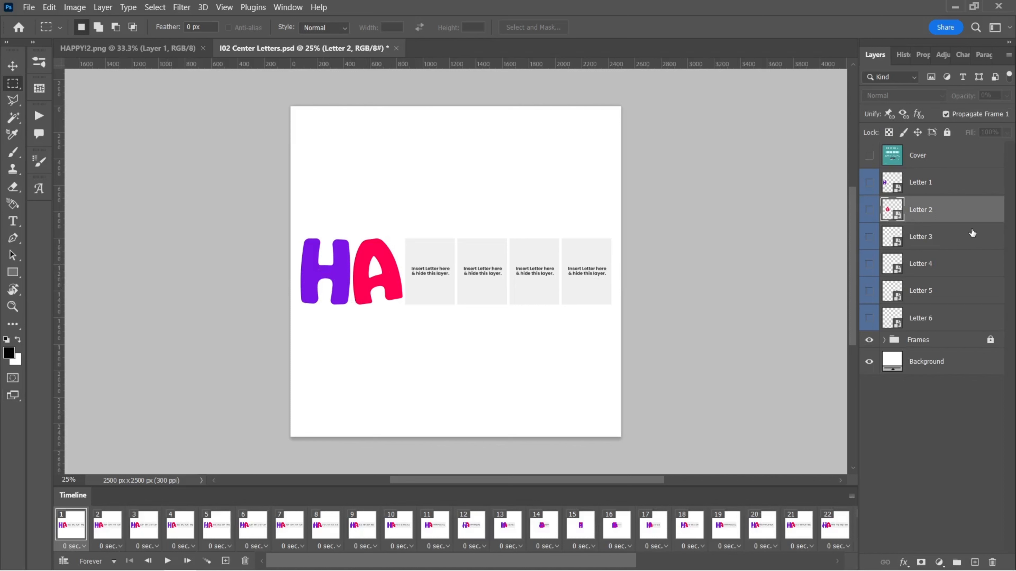
click(970, 243)
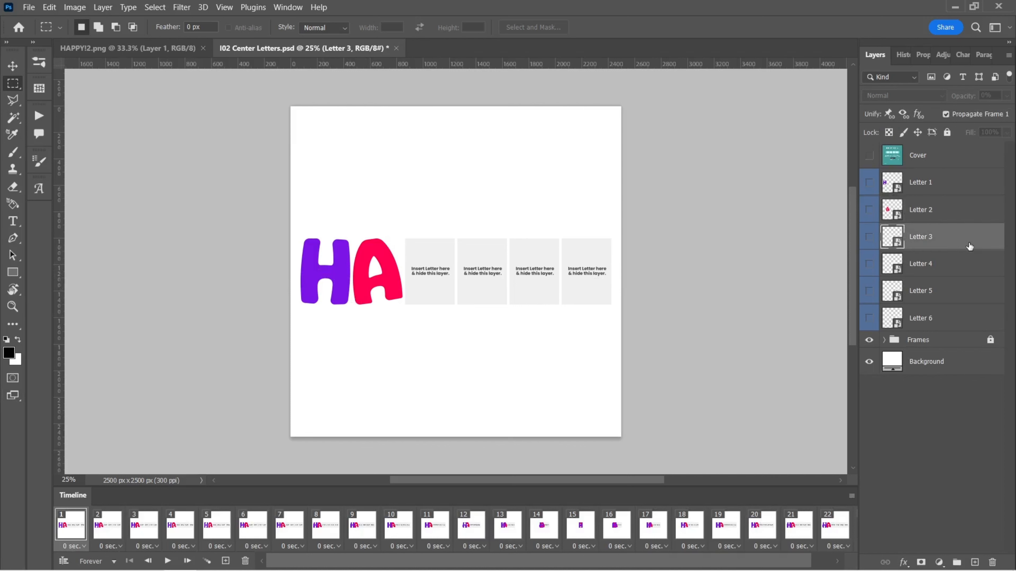
click(972, 269)
click(972, 292)
click(972, 323)
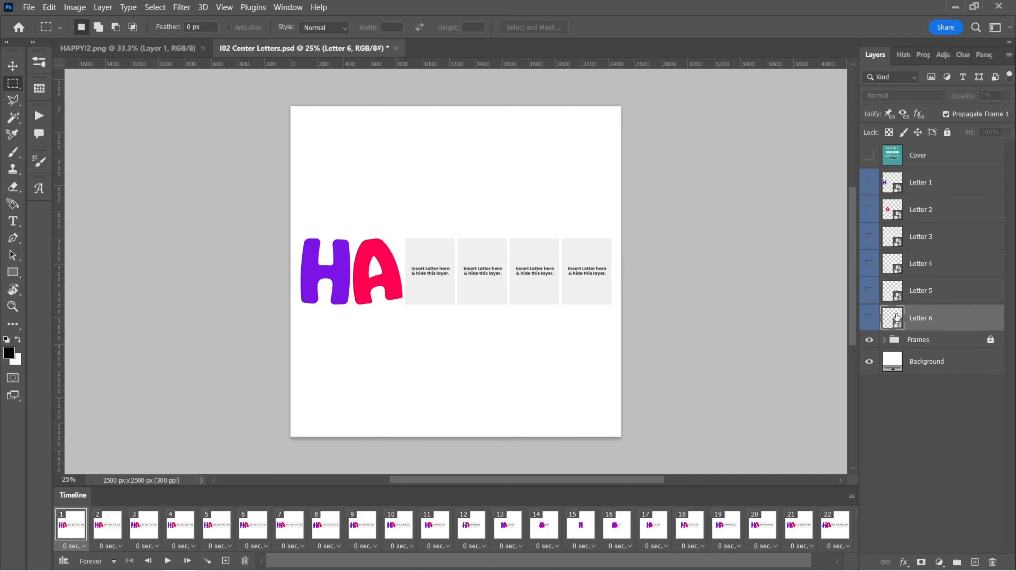
Step: Open the Letter 3 smart object and copy the orange P from HAPPY!2.png with a marquee selection
double_click(894, 239)
click(128, 49)
drag(363, 207, 459, 338)
key(ctrl+c)
Step: Paste the P into the Letter 3 smart object, scale it down to fit the canvas, then save and close it
click(472, 49)
key(ctrl+v)
key(ctrl+t)
key(ctrl+minus)
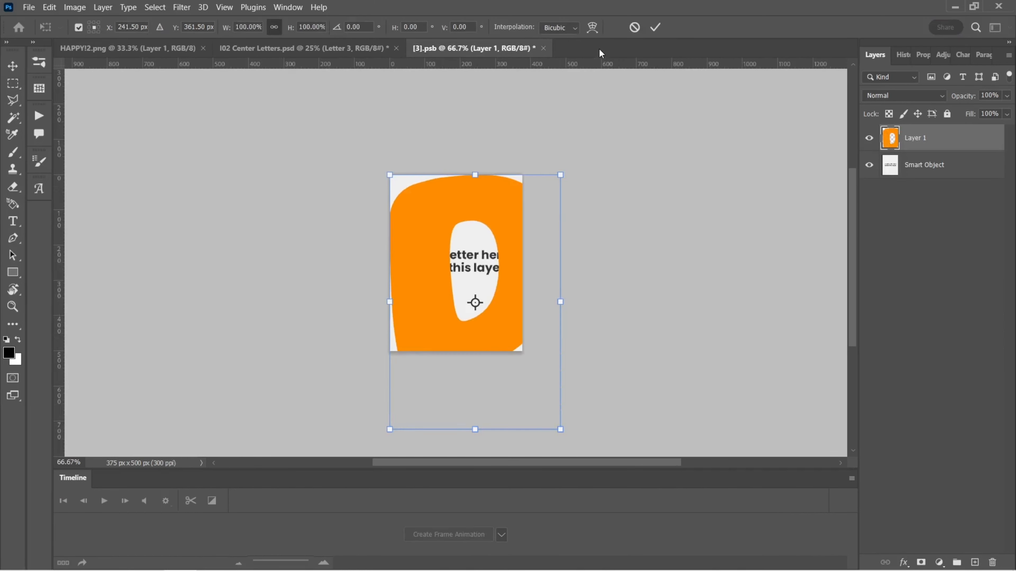
drag(560, 428, 524, 340)
key(Return)
key(ctrl+s)
key(ctrl+w)
Step: Open the Letter 4 smart object and marquee-select the teal P in HAPPY!2.png
double_click(893, 265)
click(128, 48)
drag(463, 215, 562, 321)
shift+drag(460, 267, 508, 339)
Step: Paste the teal P into the Letter 4 smart object and scale it down to fit the canvas
click(480, 49)
key(ctrl+v)
key(ctrl+t)
drag(608, 401, 576, 341)
key(Return)
Step: Hide the placeholder Smart Object layer, then save and close the Letter 4 smart object
click(869, 164)
key(ctrl+s)
key(ctrl+w)
Step: Open the Letter 5 smart object and copy the yellow Y from HAPPY!2.png
click(128, 48)
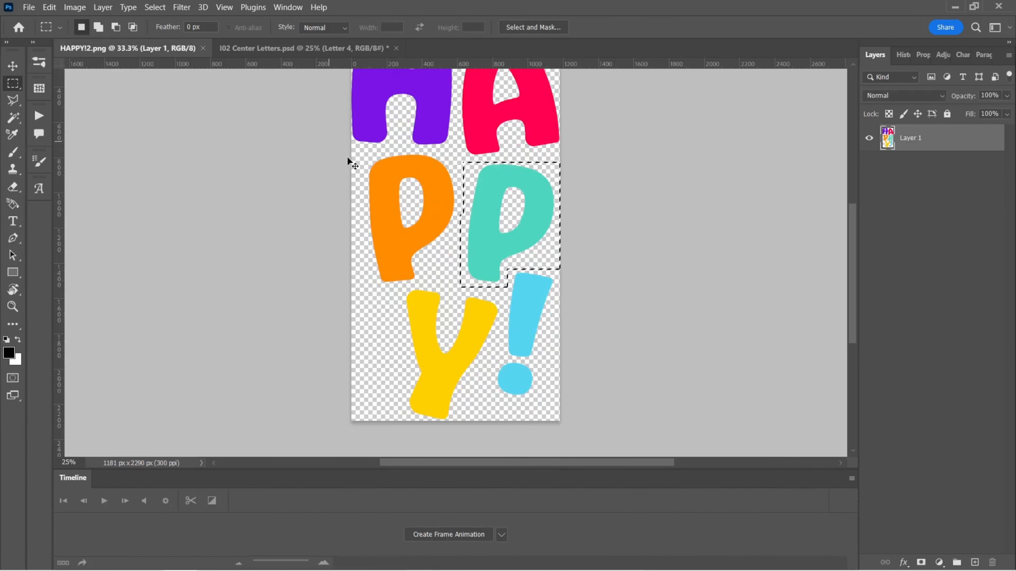
click(304, 48)
double_click(892, 297)
key(ctrl+Tab)
drag(393, 274, 505, 409)
key(ctrl+c)
Step: Paste the Y into the Letter 5 smart object and scale it to fit the canvas
key(ctrl+Tab)
key(ctrl+Tab)
key(ctrl+v)
key(ctrl+t)
drag(612, 384, 557, 309)
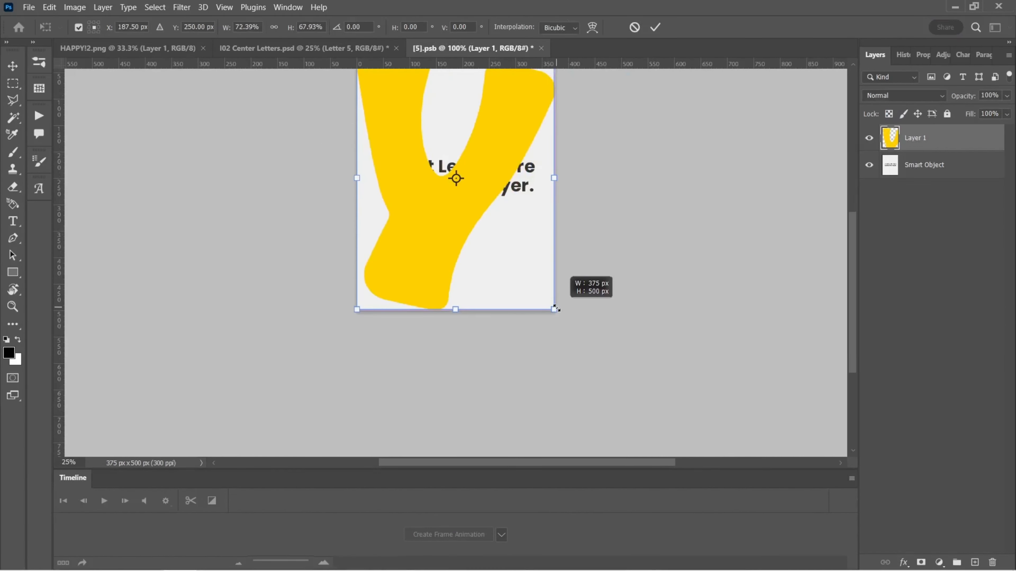
key(Return)
Step: Hide the placeholder Smart Object layer, then save and close the Letter 5 smart object
click(869, 164)
key(ctrl+s)
key(ctrl+w)
Step: Open the Letter 6 smart object and copy the blue exclamation mark from HAPPY!2.png
double_click(892, 320)
key(ctrl+Tab)
drag(560, 370, 503, 251)
shift+drag(492, 315, 532, 398)
key(ctrl+c)
Step: Paste the exclamation mark into the Letter 6 smart object, scale it and position it on the canvas
key(ctrl+Tab)
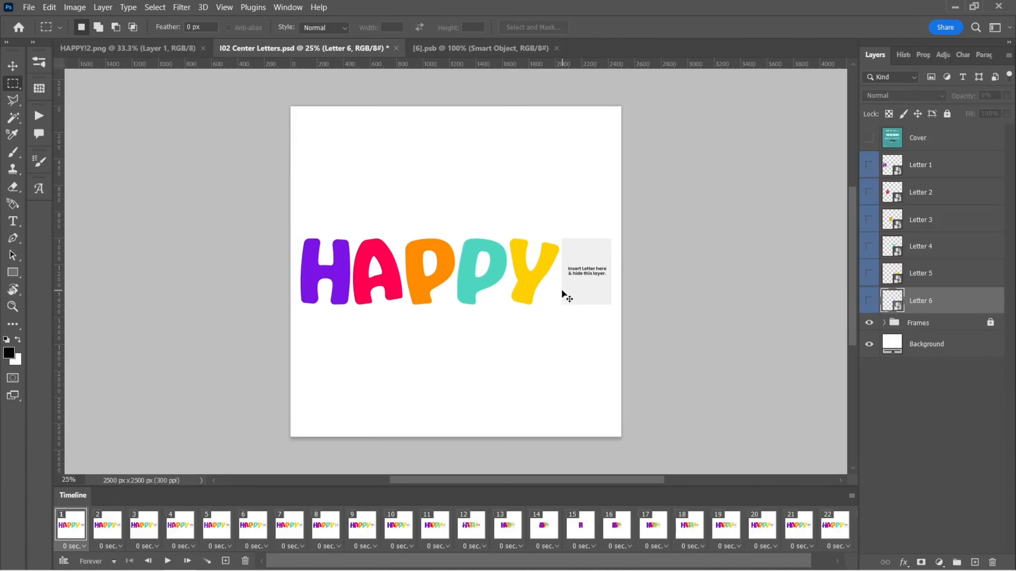
key(ctrl+Tab)
key(ctrl+v)
key(ctrl+t)
drag(464, 357, 464, 305)
drag(456, 280, 415, 281)
key(Return)
Step: Hide the placeholder Smart Object layer, then save and close the Letter 6 smart object
click(869, 164)
key(ctrl+s)
key(ctrl+w)
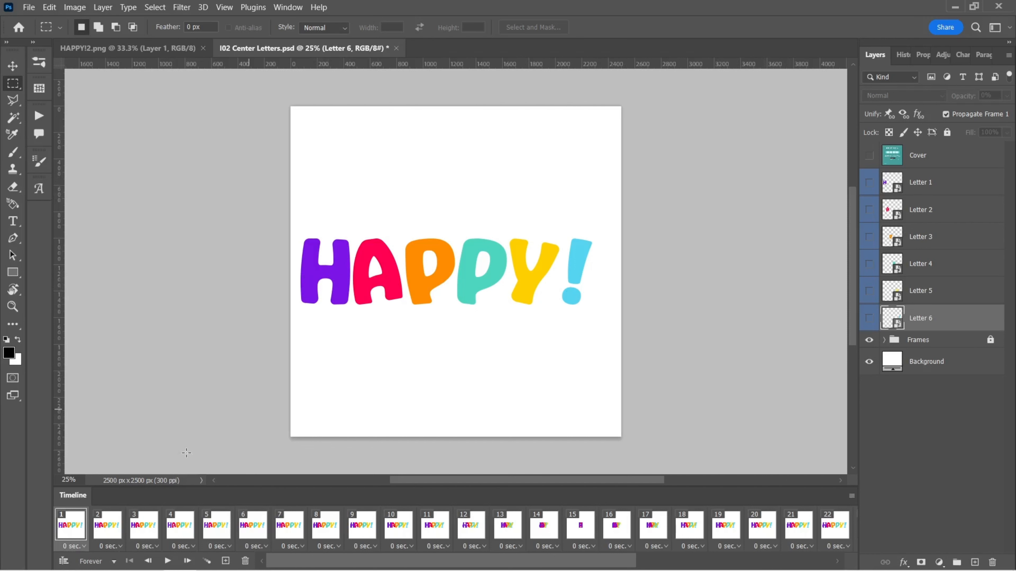
Step: Play the Center Letters timeline animation
click(167, 561)
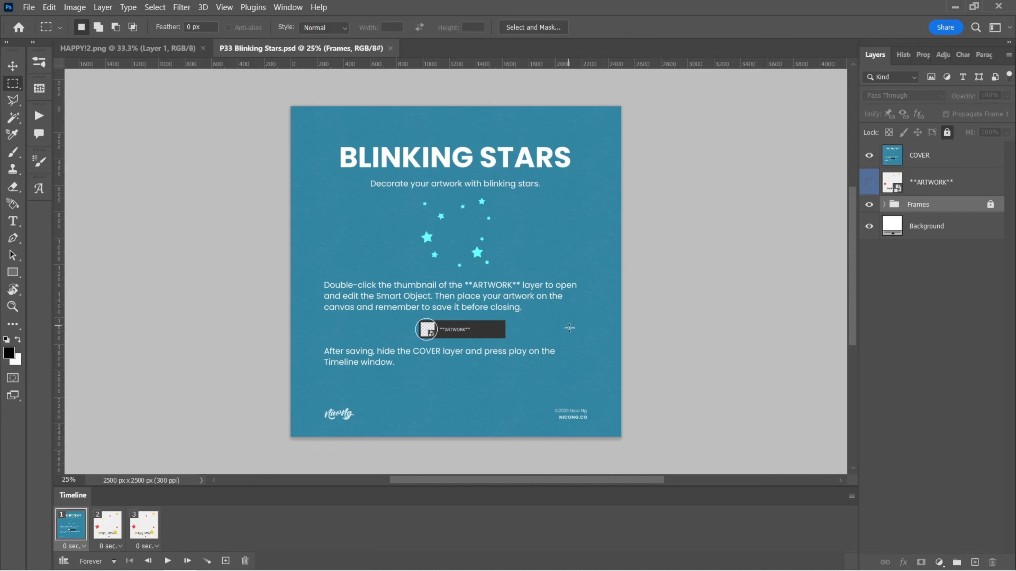
Step: In the Blinking Stars template, hide the COVER layer and open the **ARTWORK** smart object
click(869, 156)
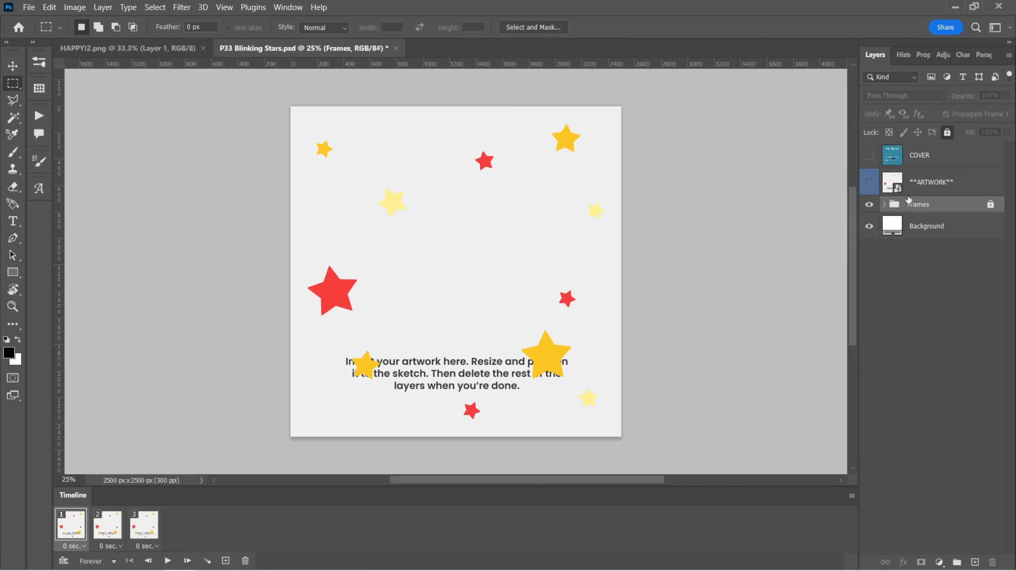
click(924, 184)
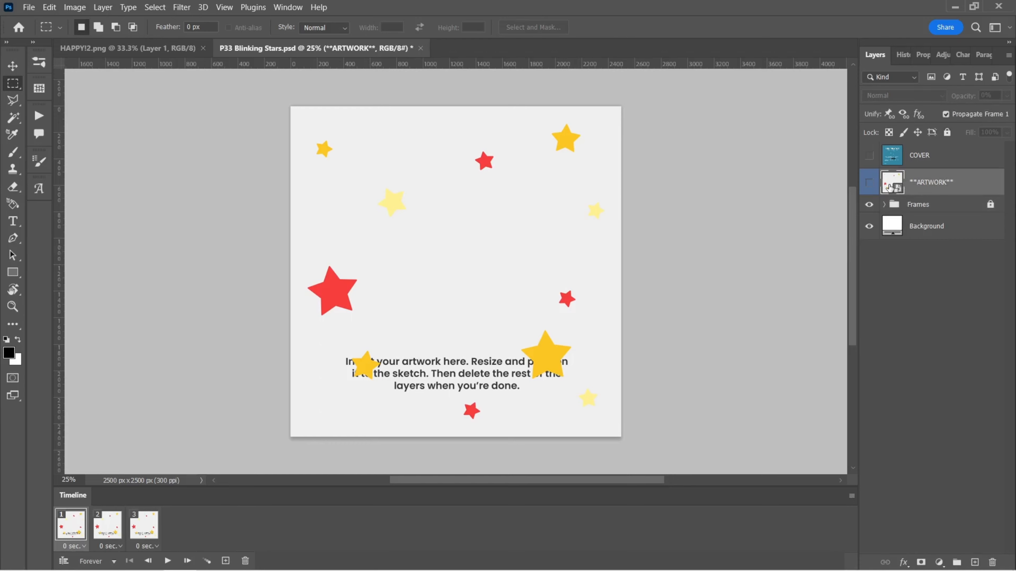
double_click(892, 182)
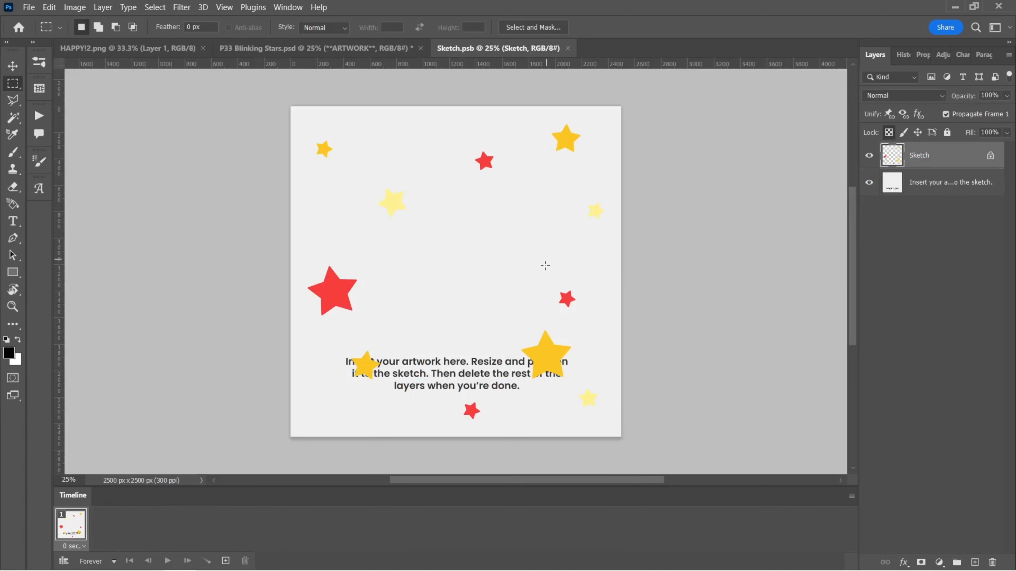
Step: Drag the HAPPY! artwork layer from HAPPY!2.png into the Sketch smart object
click(128, 48)
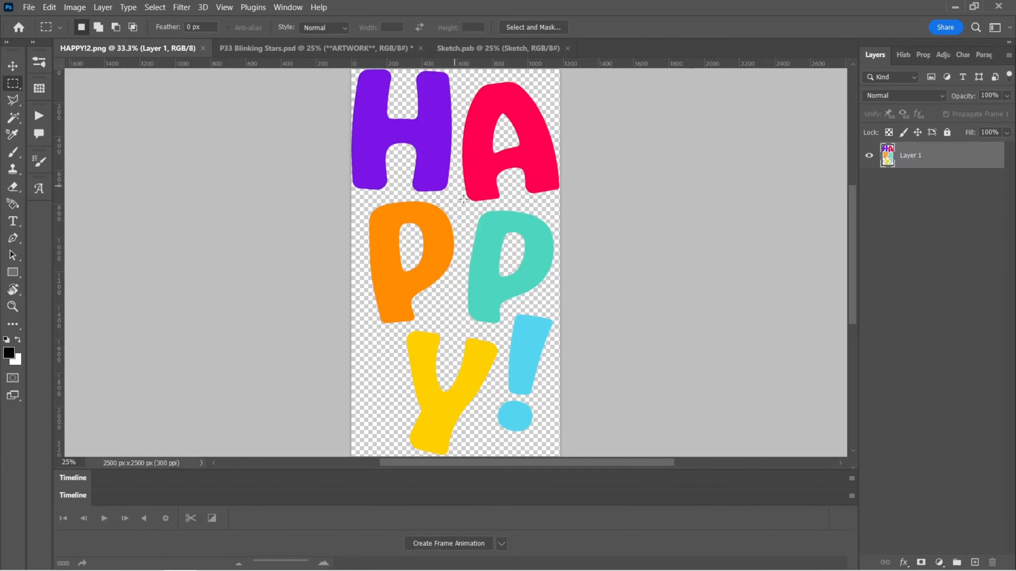
key(v)
mouse_move(448, 216)
mouse_down()
mouse_move(465, 39)
mouse_move(459, 283)
mouse_up()
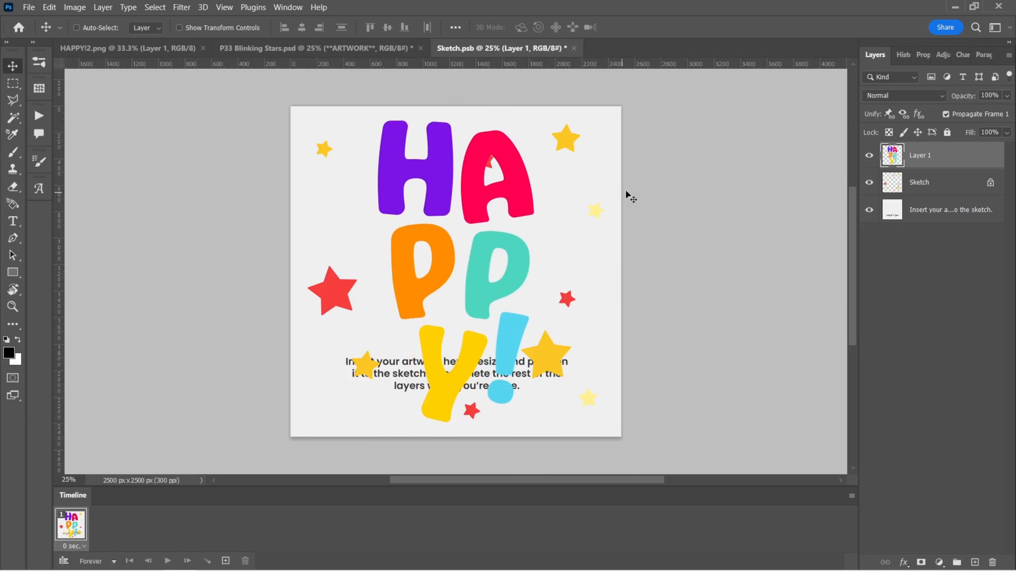
Step: Hide the Sketch and instruction layers, then save and close the smart object
click(934, 183)
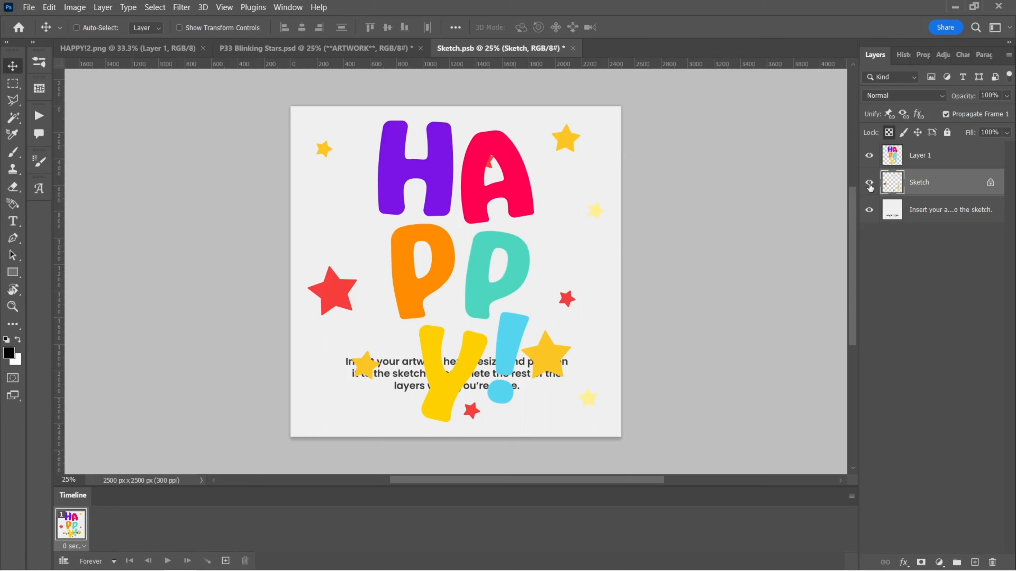
drag(871, 185, 870, 216)
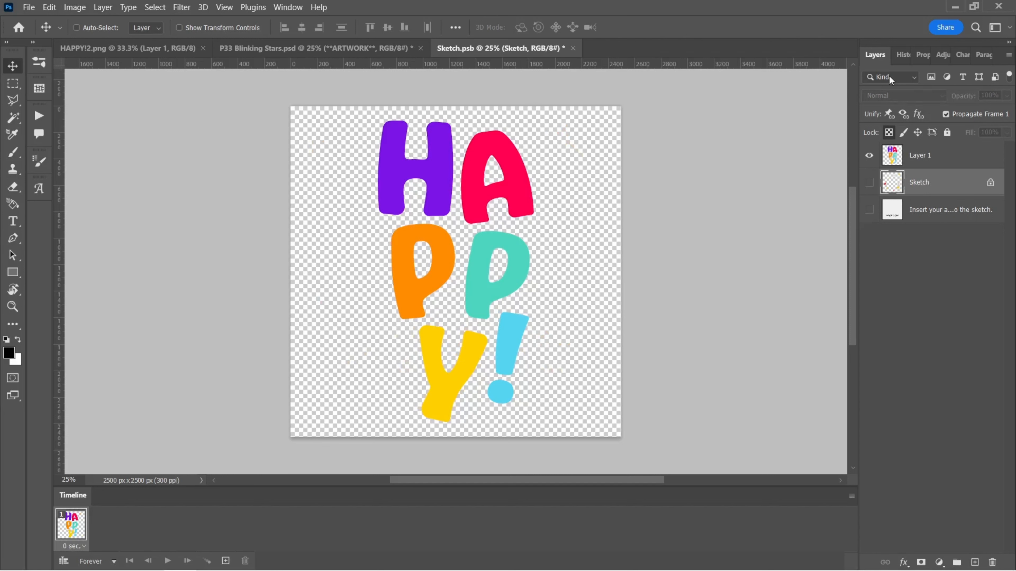
key(ctrl+s)
click(568, 49)
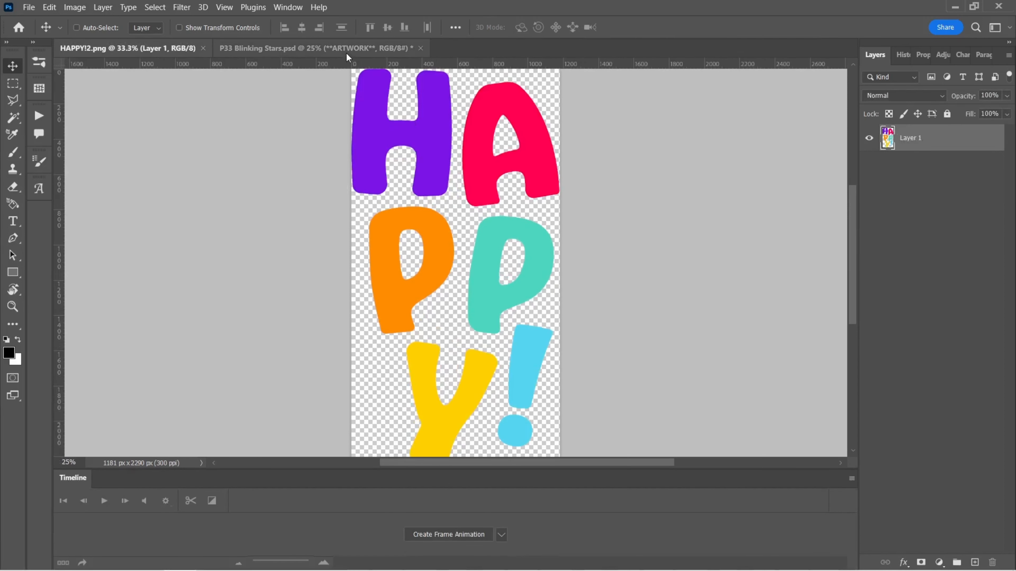
Step: Play and stop the Blinking Stars timeline animation
click(346, 50)
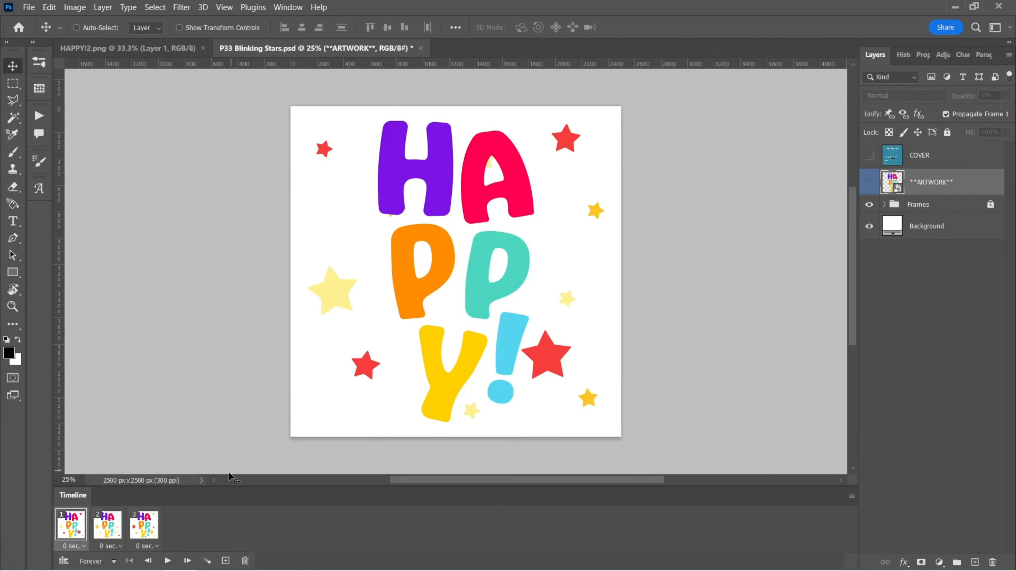
click(168, 560)
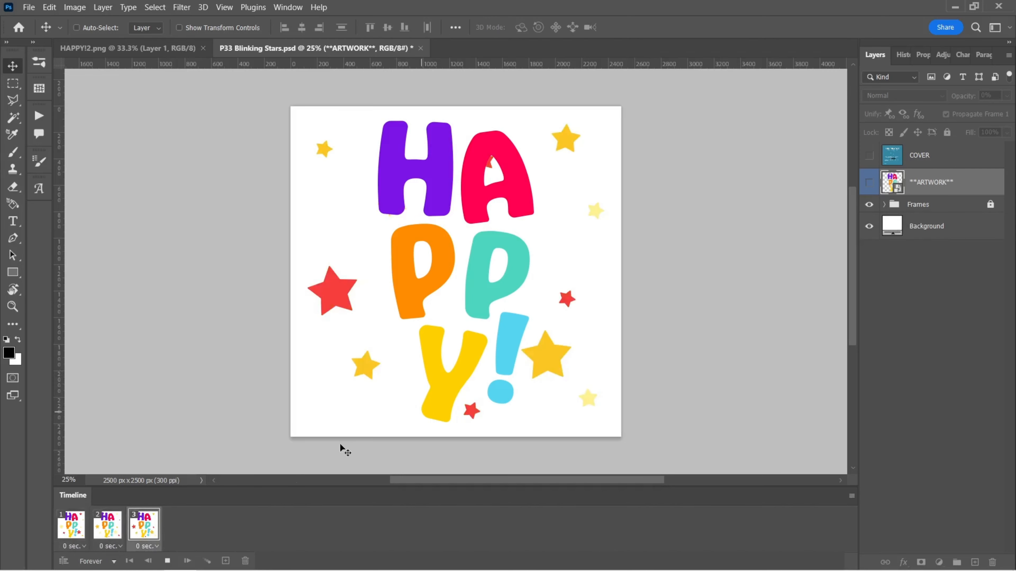
click(167, 561)
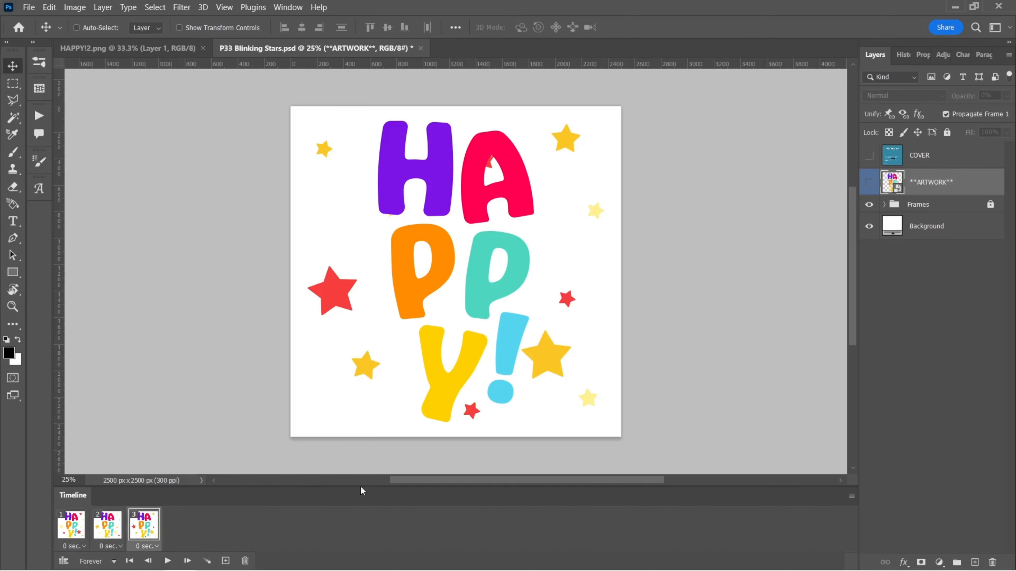
Step: Change the Background layer's fill color to black (000000)
double_click(893, 227)
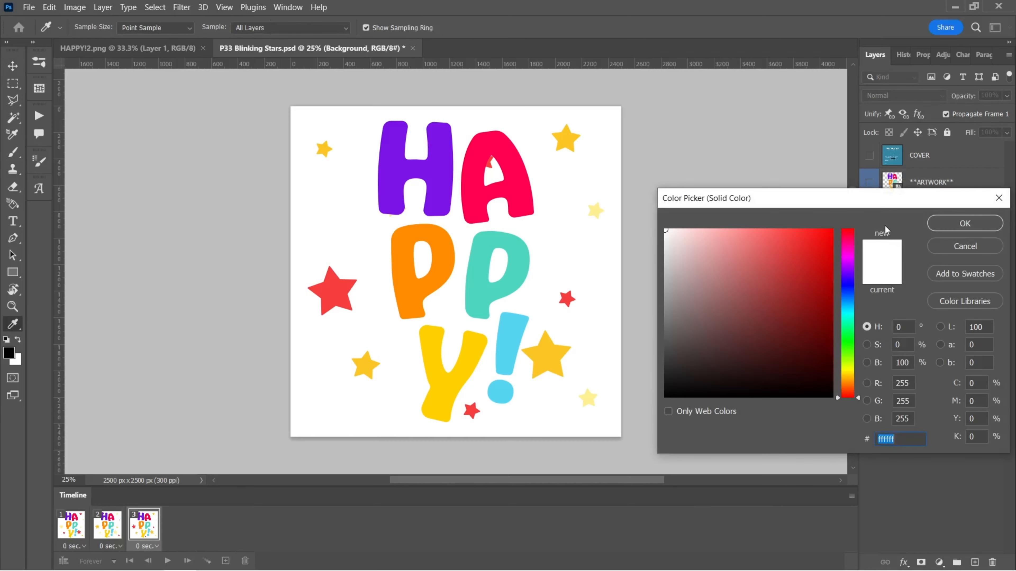
drag(794, 298, 769, 340)
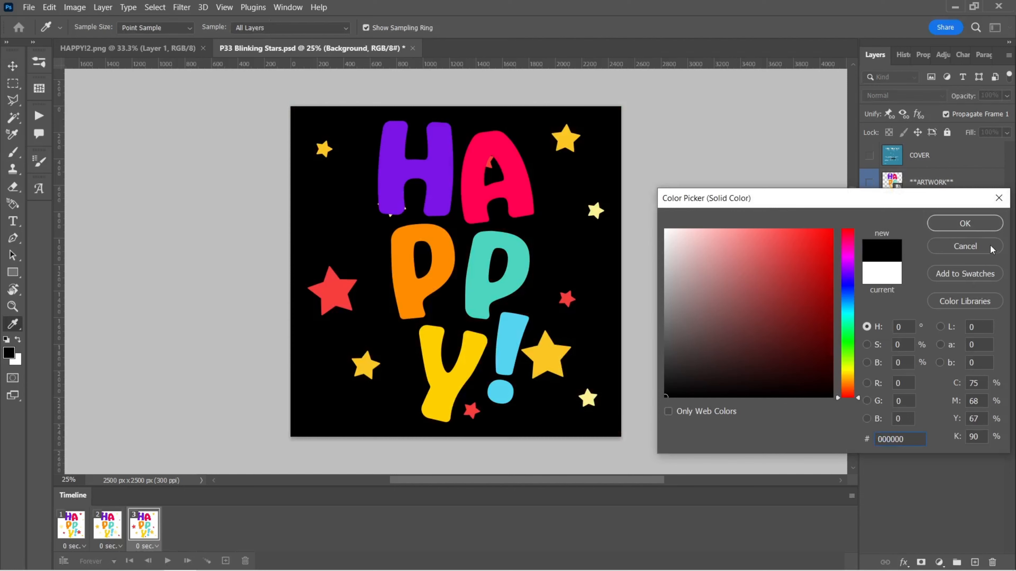
click(983, 227)
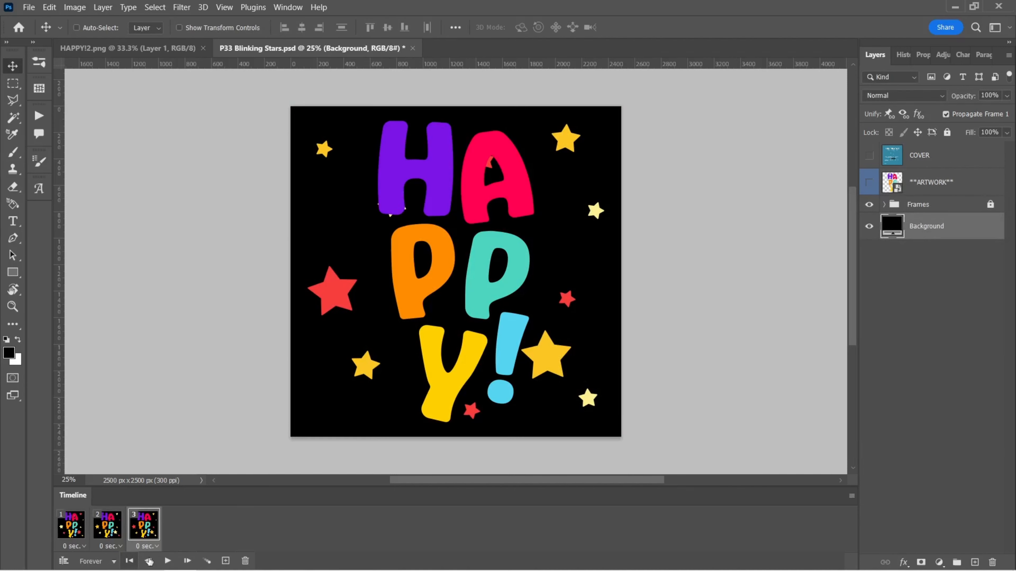
Step: Play and stop the animation with the black background
click(168, 560)
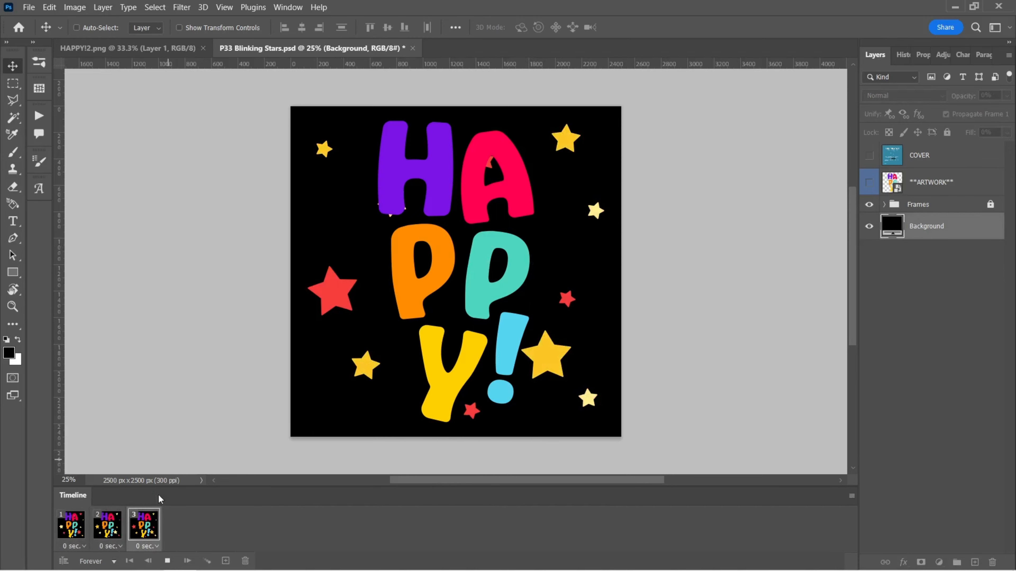
click(168, 560)
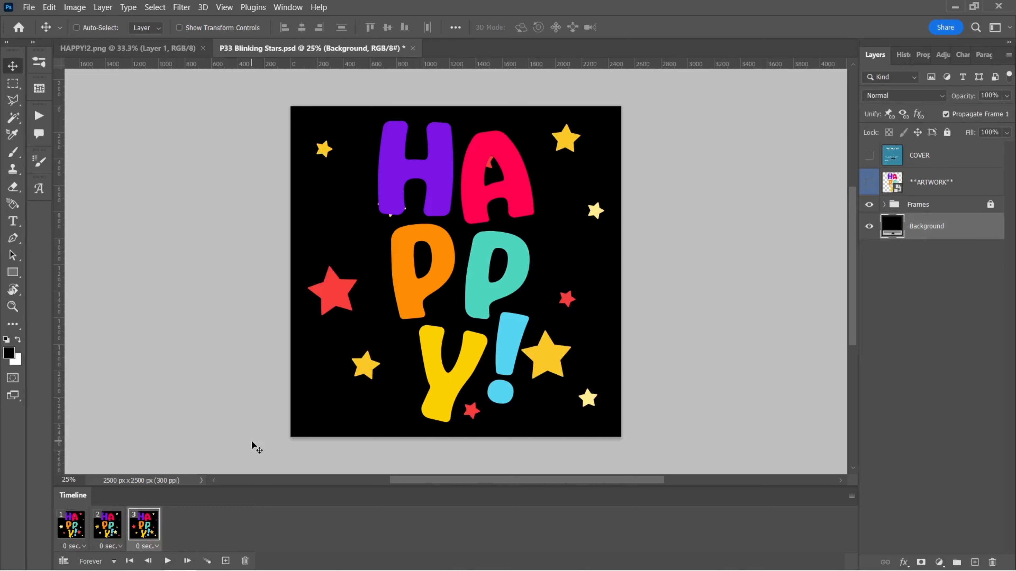
Step: Open Save for Web (Legacy) export and zoom the preview out to show the whole image
click(29, 8)
mouse_move(110, 203)
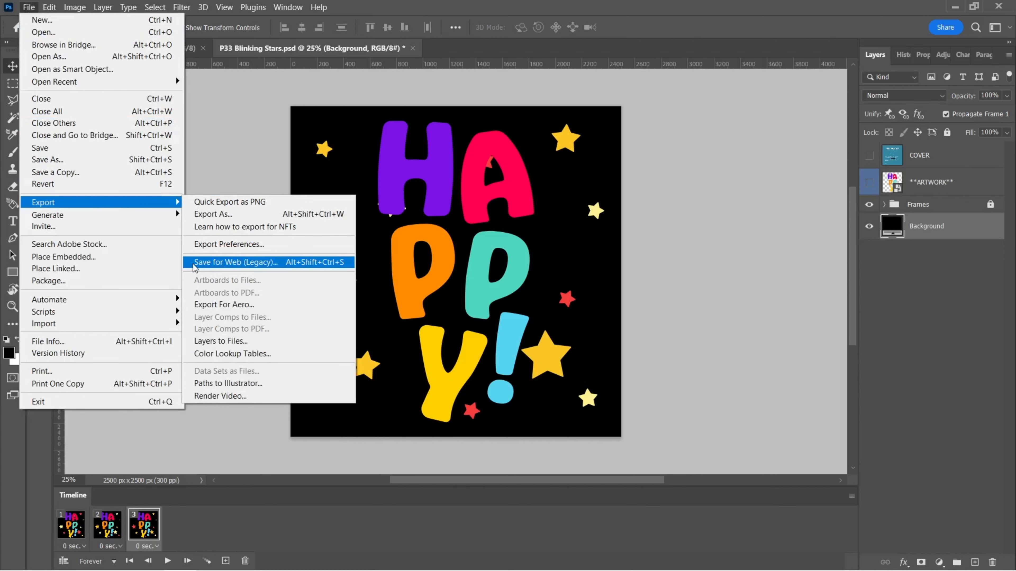
click(256, 263)
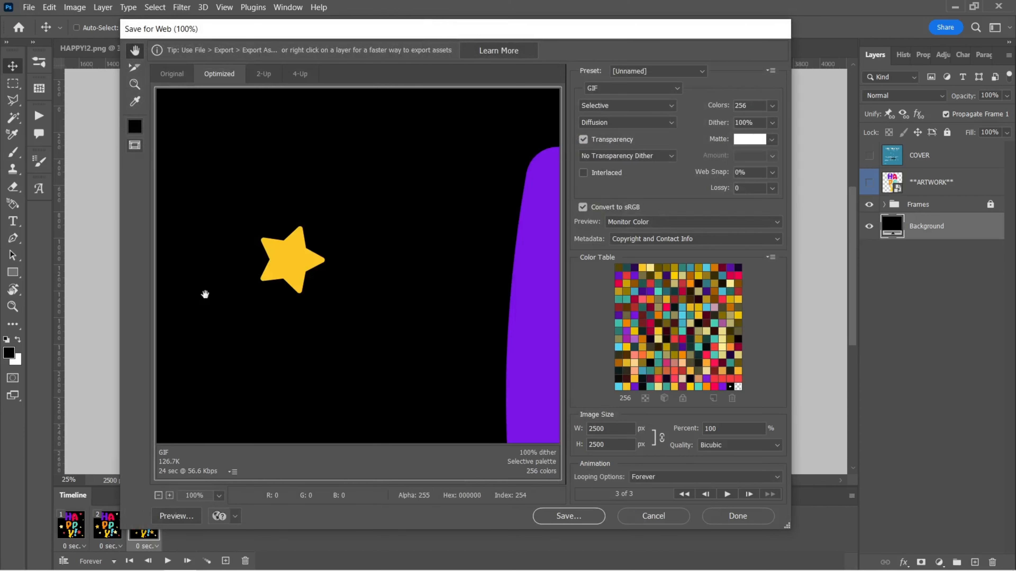
click(159, 497)
click(158, 496)
click(158, 496)
click(159, 496)
click(159, 496)
click(159, 497)
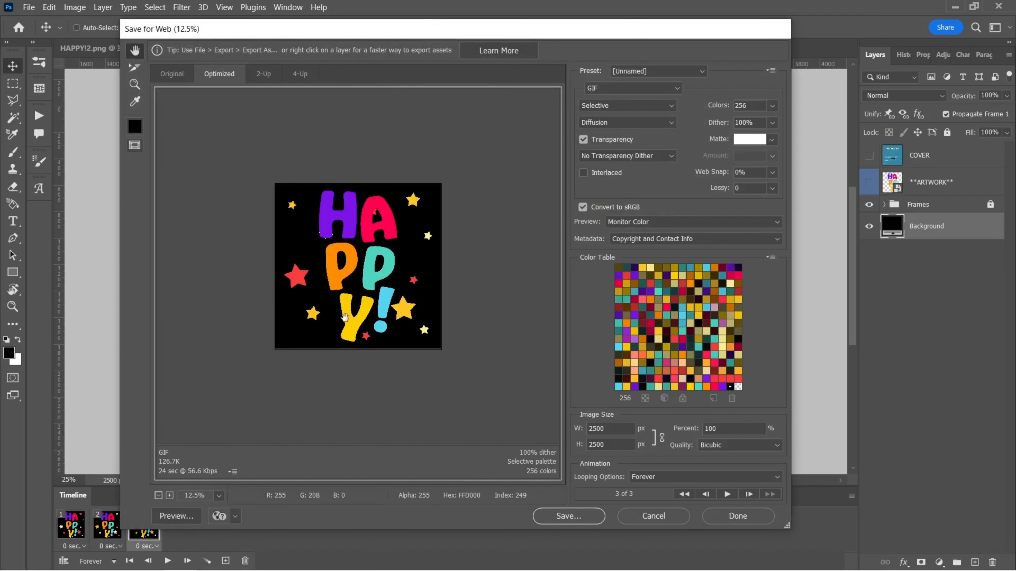
Step: Play and stop the GIF animation preview, then close the dialog with Done
click(727, 494)
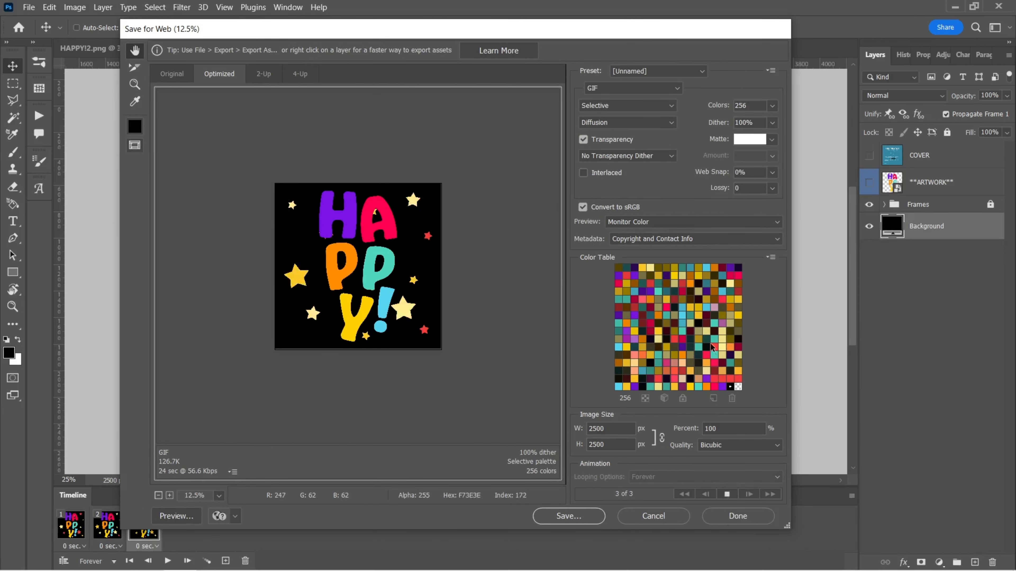
click(727, 494)
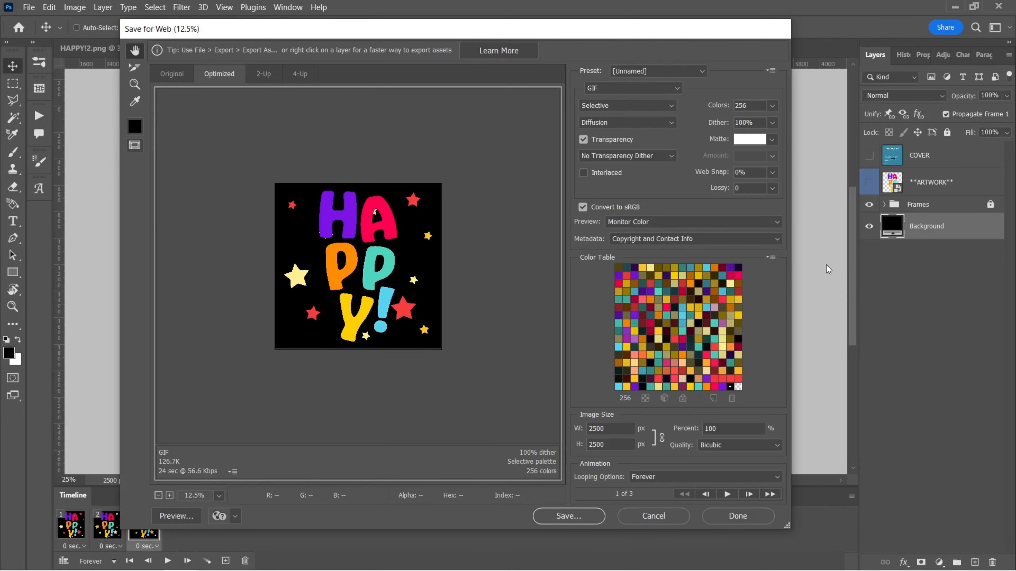
click(738, 517)
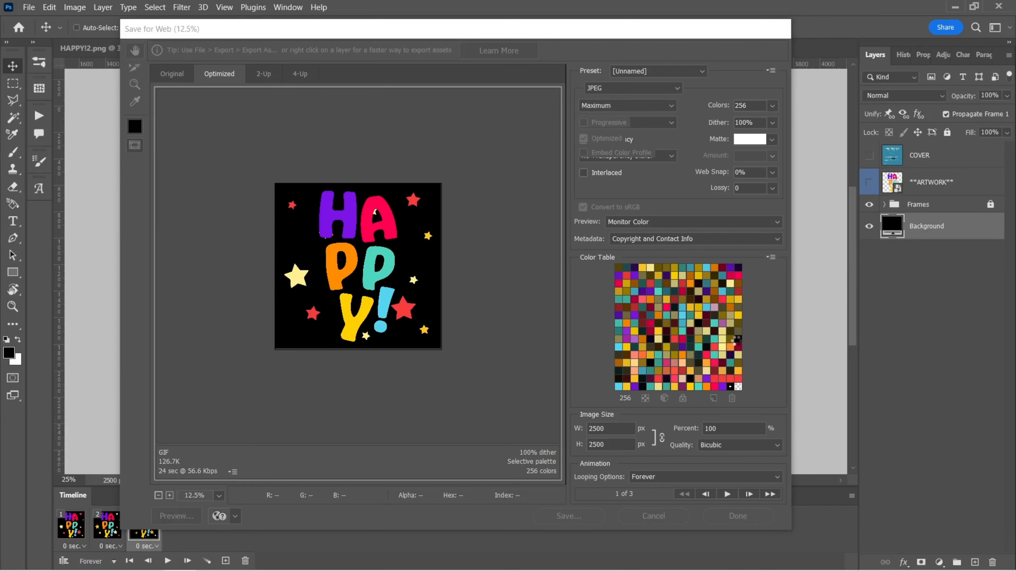